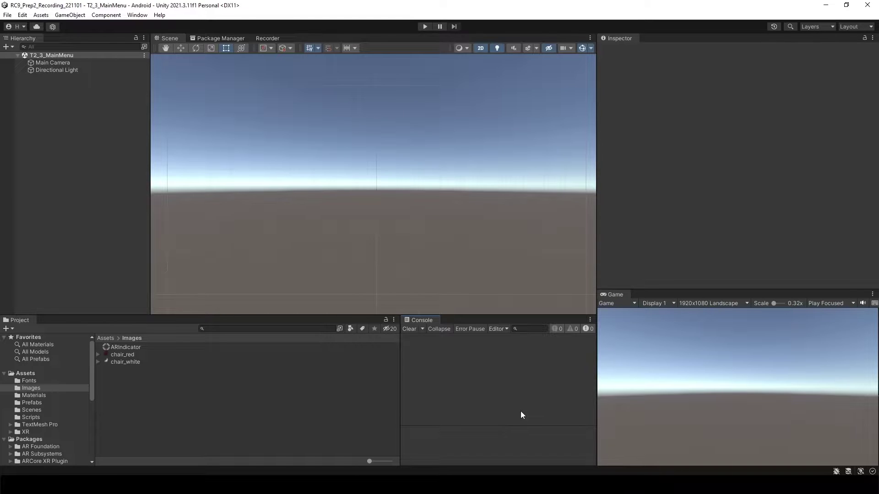
- Add a UI Panel, with its Canvas, to the main menu scene from the Hierarchy
right_click(62, 109)
mouse_move(116, 280)
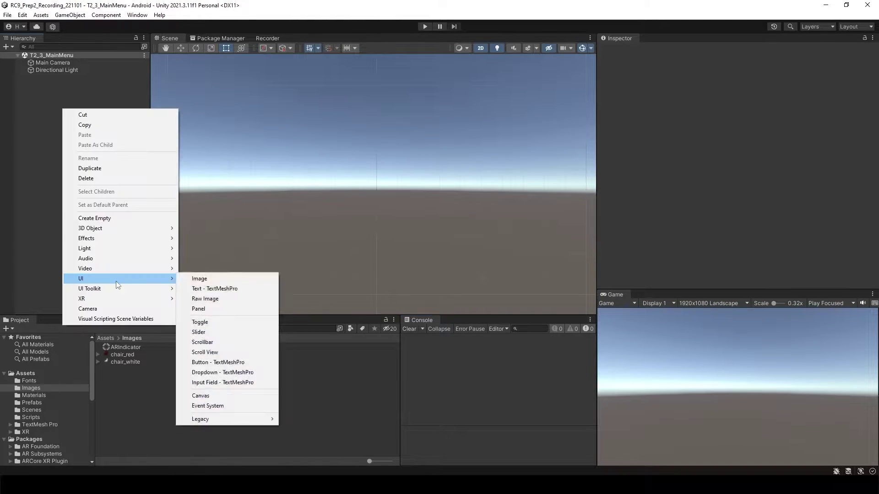
click(218, 309)
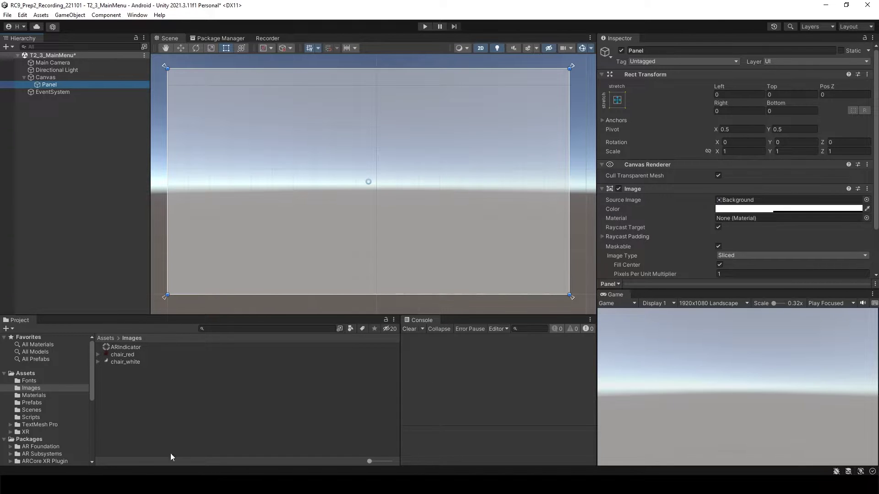
- Import menu_back_bk.png from File Explorer into the Assets/Images folder
mouse_move(177, 453)
click(235, 446)
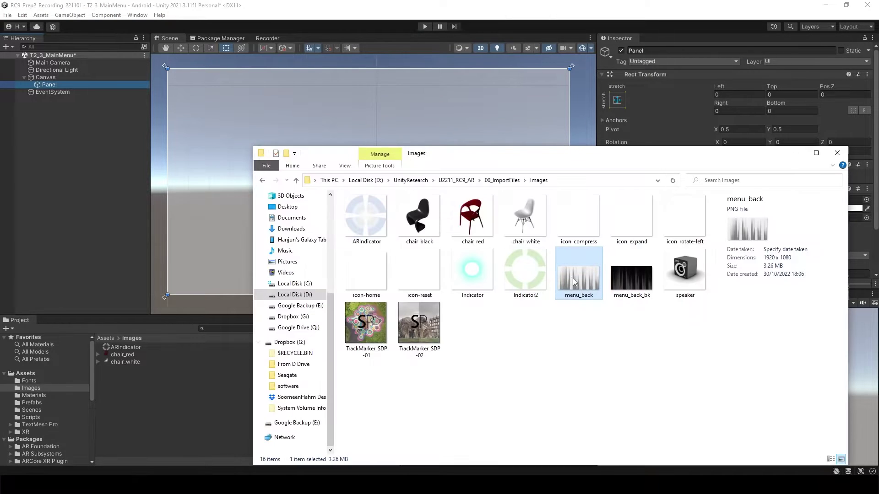
click(643, 278)
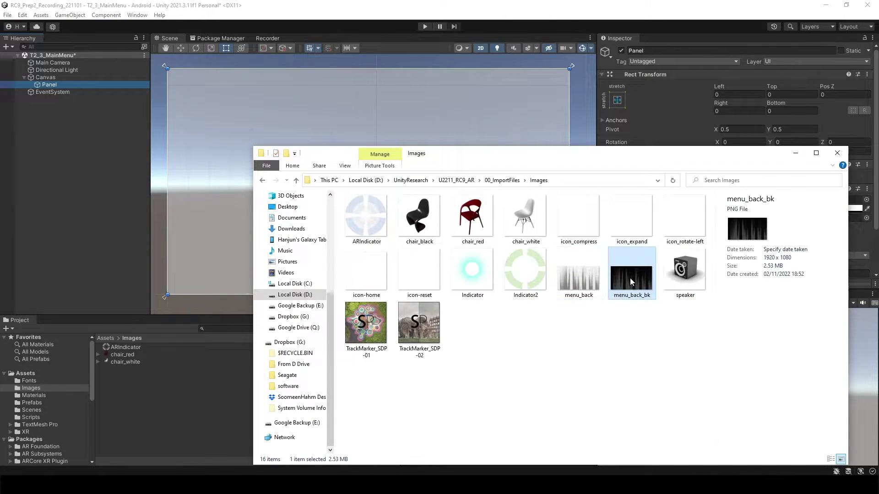
drag(630, 278, 172, 421)
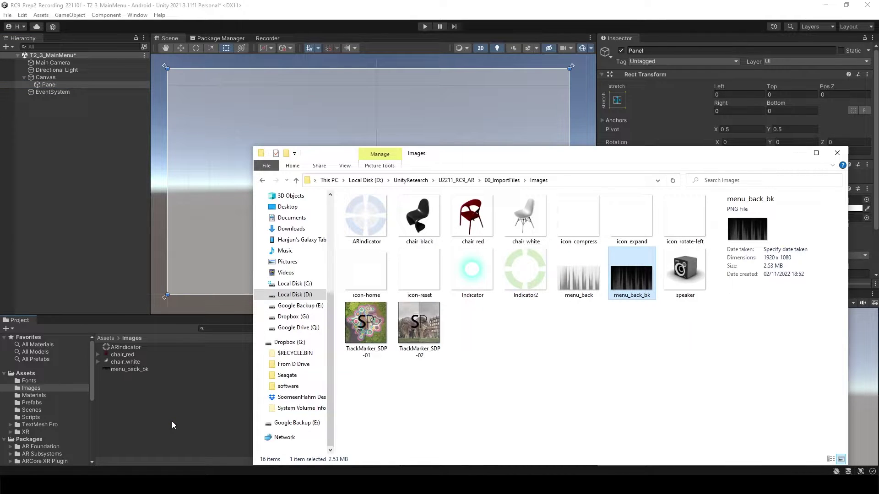
click(178, 419)
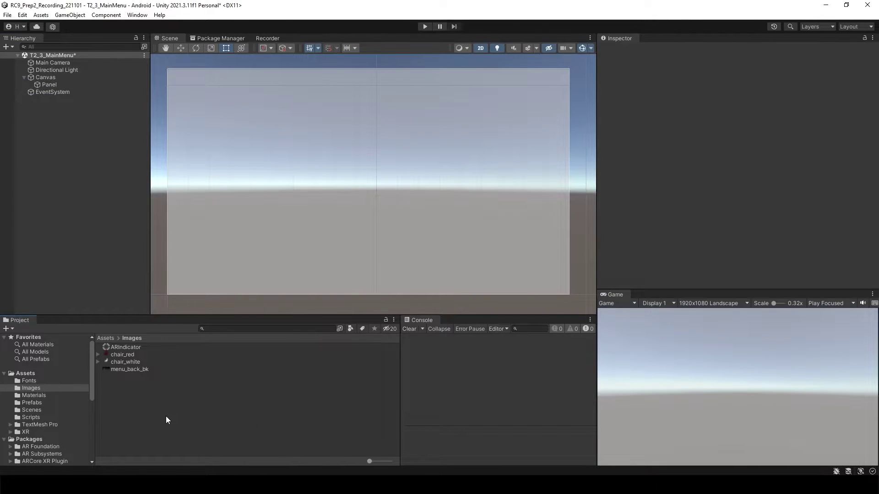
- Set menu_back_bk to Texture Type Sprite (2D and UI), Sprite Mode Single, and apply
click(141, 371)
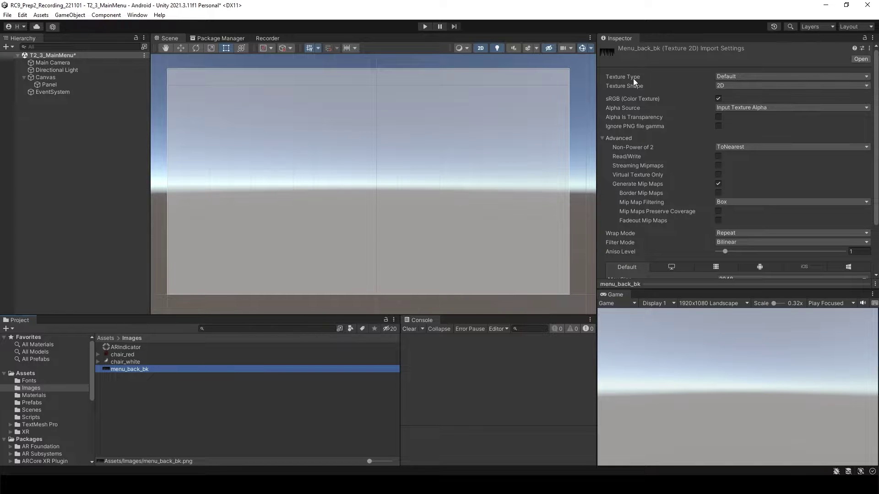
click(733, 76)
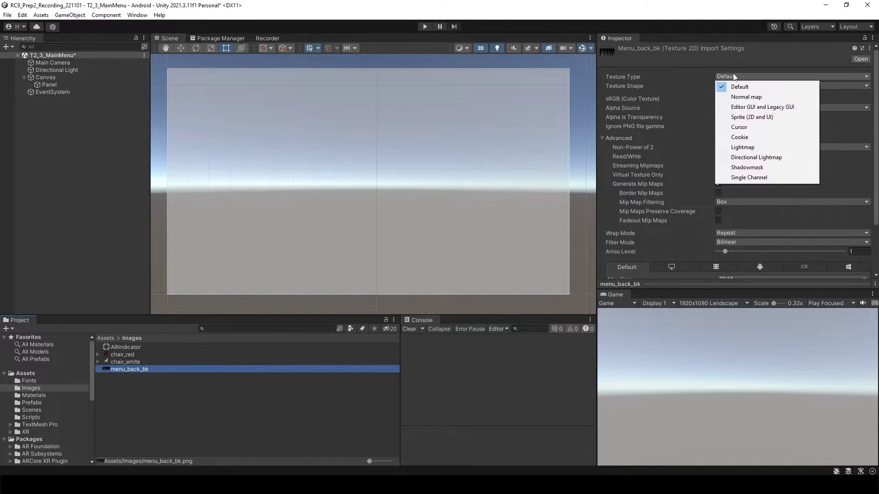
click(751, 118)
click(747, 98)
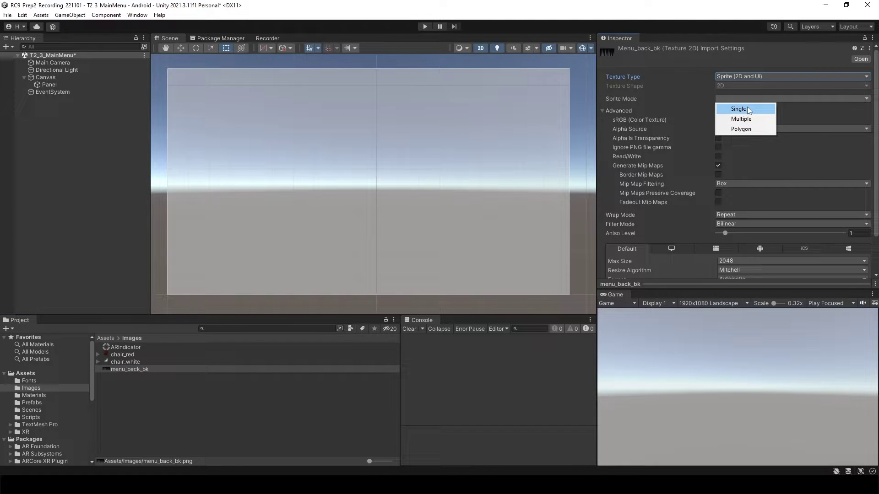
click(747, 108)
scroll(874, 178, down, 5)
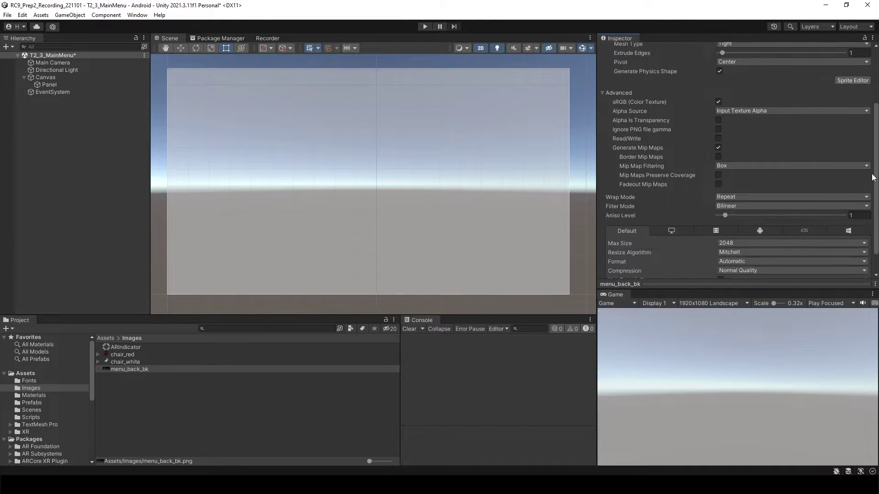
scroll(872, 177, down, 1)
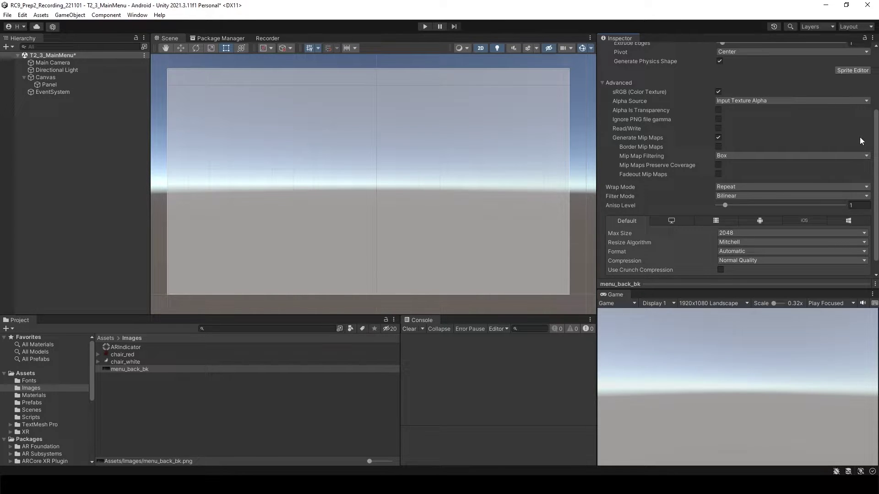
scroll(874, 205, down, 2)
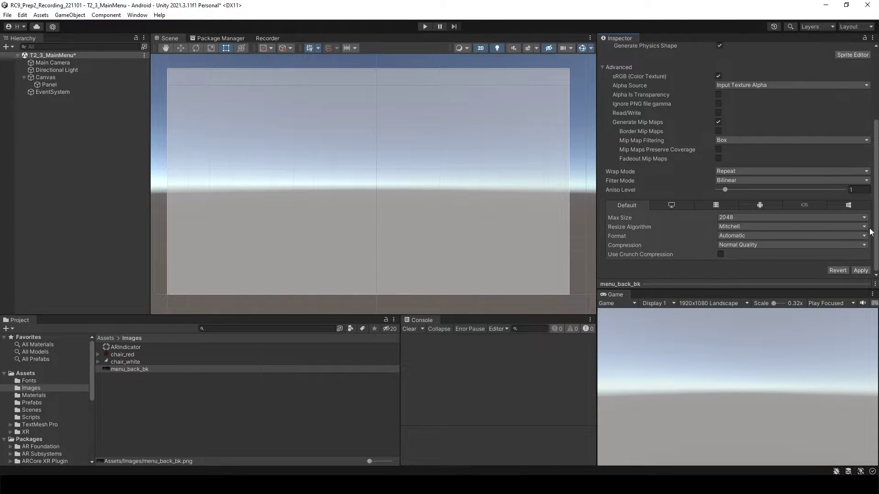
click(861, 270)
click(42, 85)
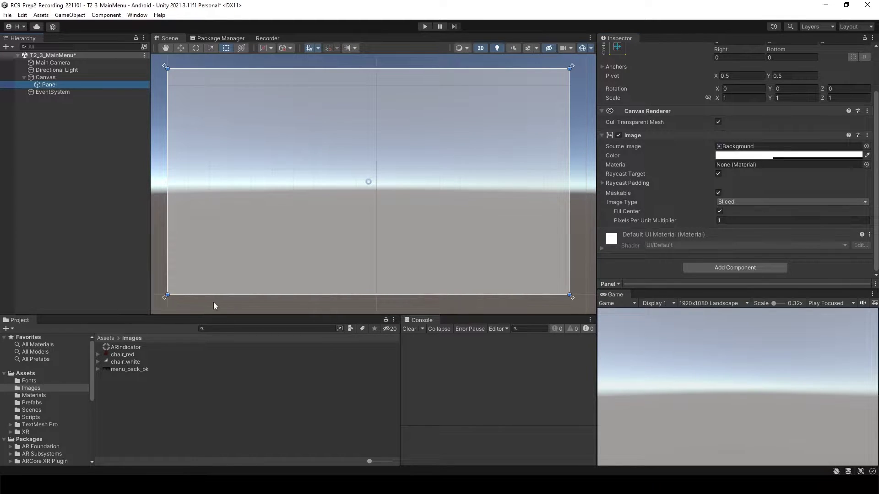
- Use menu_back_bk as the Panel's Source Image and raise its colour alpha to 255
drag(123, 370, 761, 150)
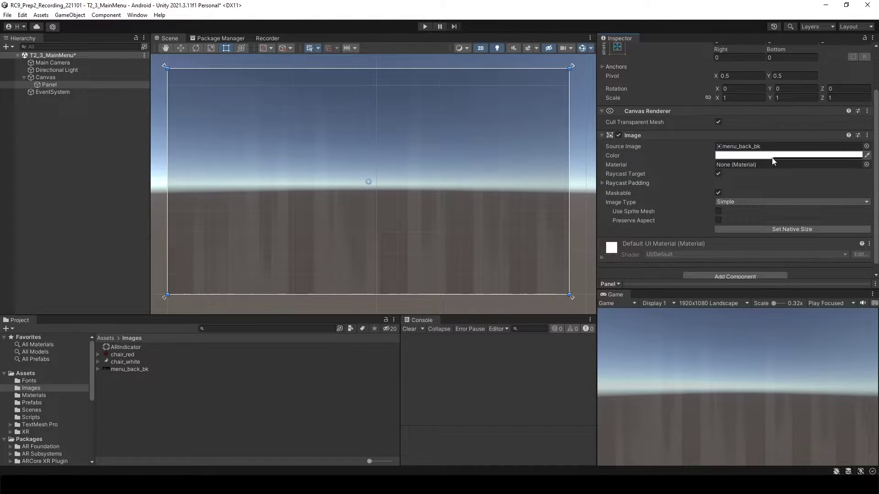
click(772, 157)
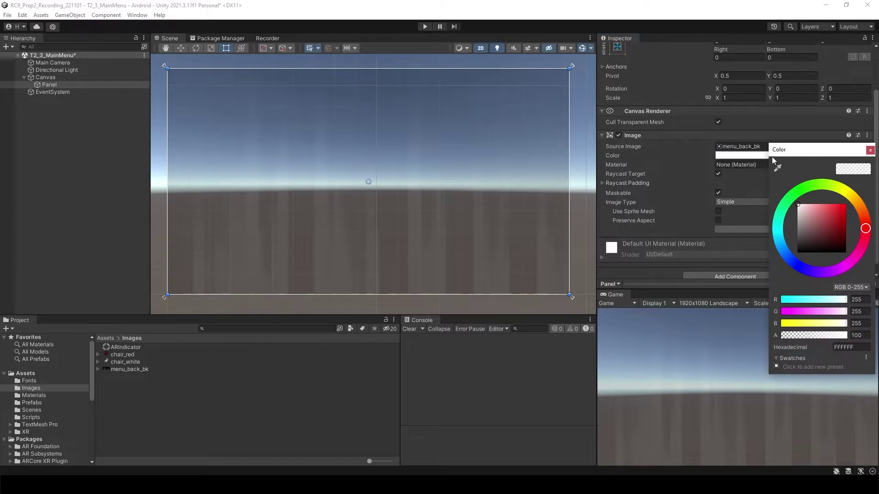
drag(805, 337, 848, 338)
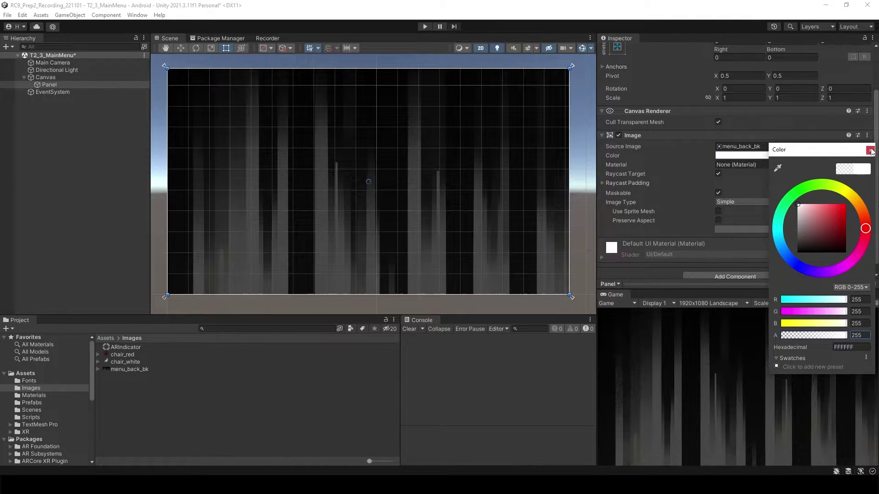
- Add a Button - TextMeshPro under the Canvas
click(46, 78)
right_click(46, 79)
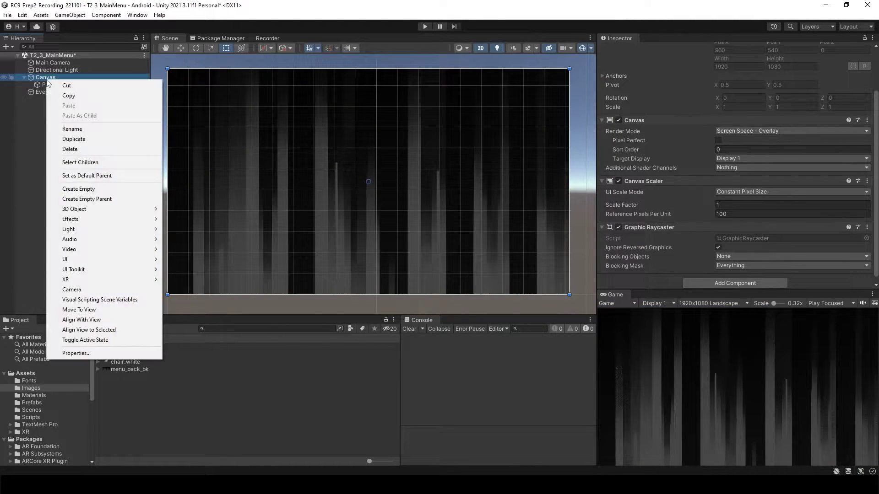
mouse_move(114, 262)
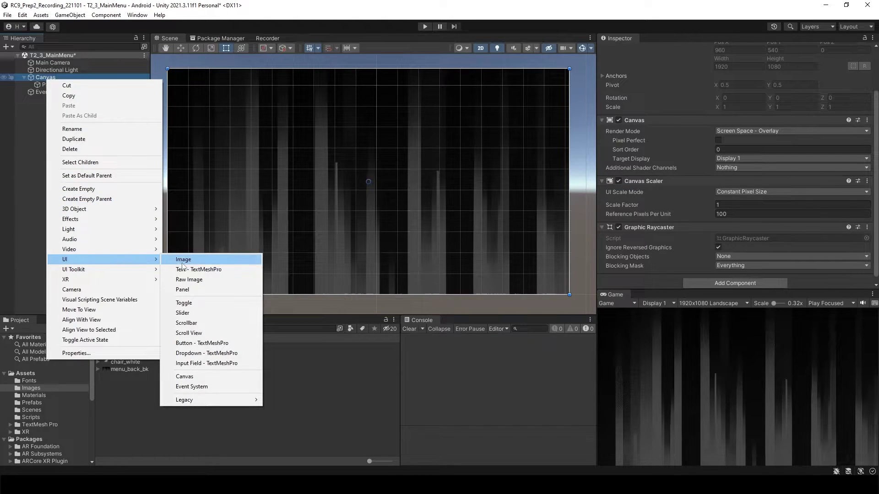
click(201, 346)
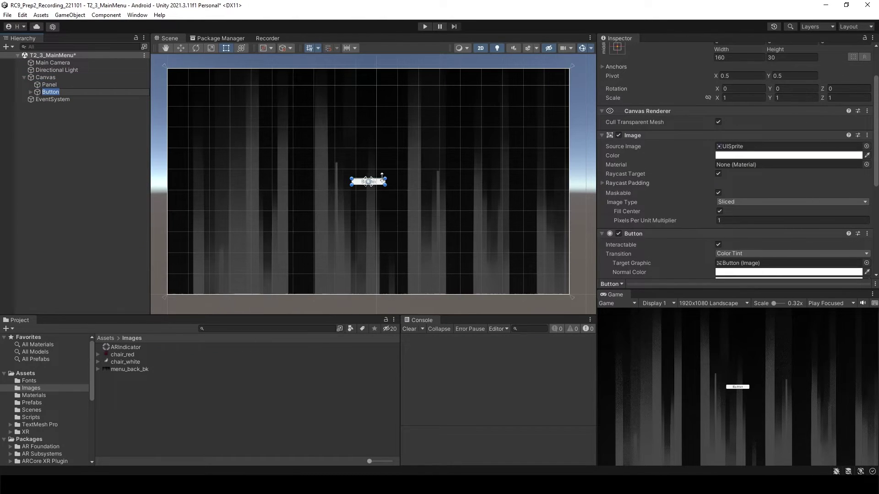
drag(398, 184, 402, 123)
- Change the button label to START, font size 119.9, with the DINBol SDF font asset
click(380, 118)
key(f)
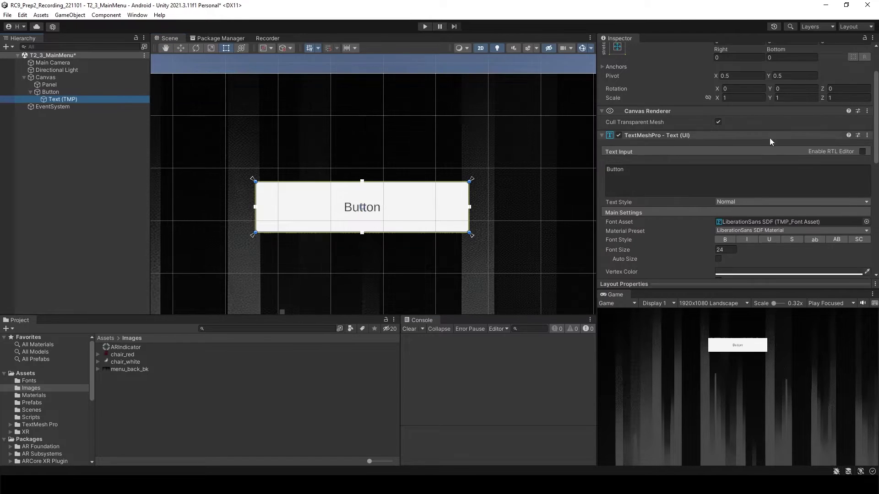
click(613, 170)
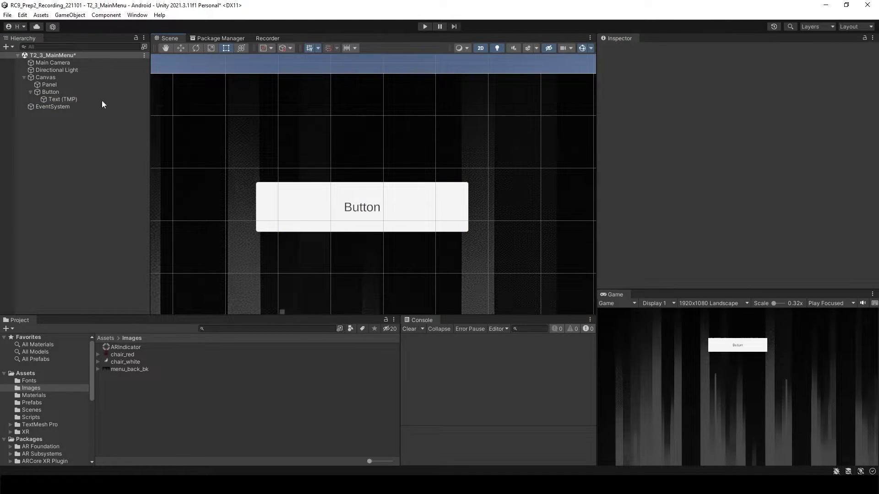
scroll(720, 251, down, 2)
drag(617, 204, 860, 209)
click(613, 129)
text(START)
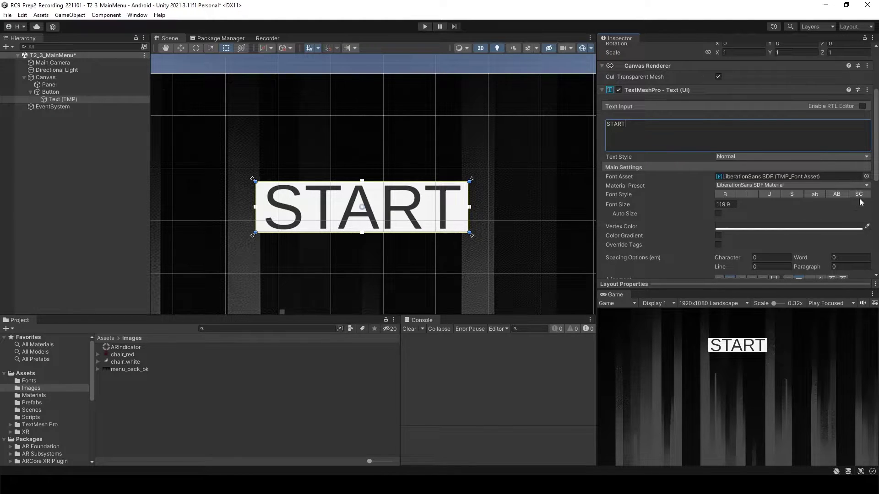
click(866, 176)
click(850, 217)
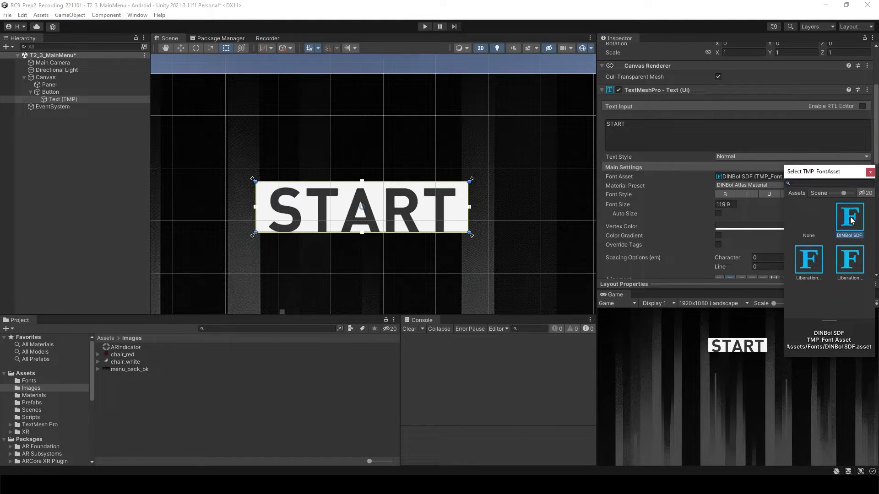
click(44, 92)
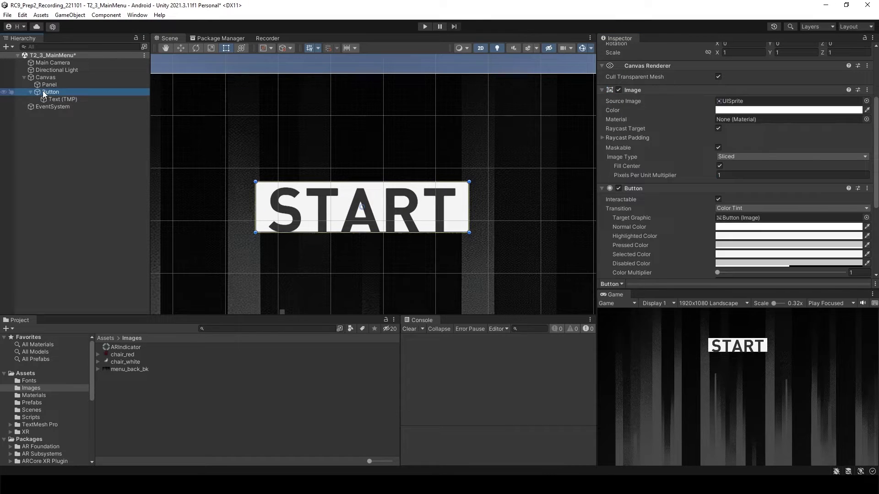
- Hide the START button's background image and adjust the label's text colour
click(618, 90)
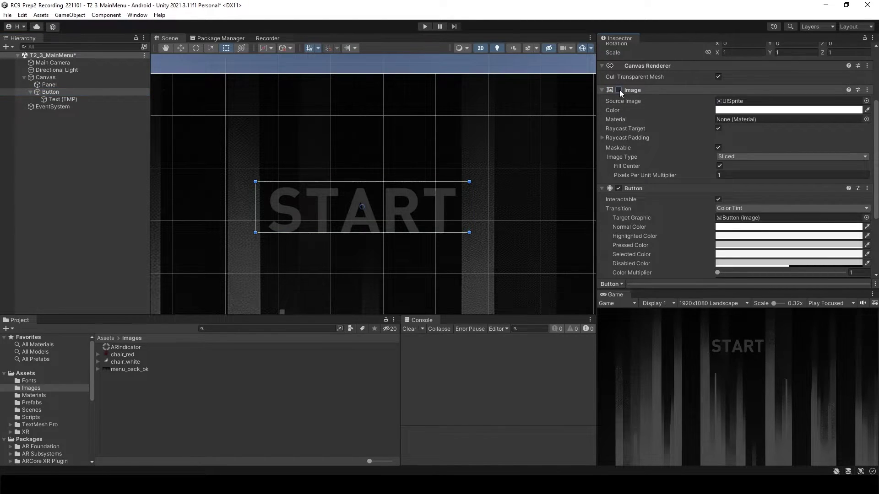
click(361, 209)
drag(876, 110, 876, 173)
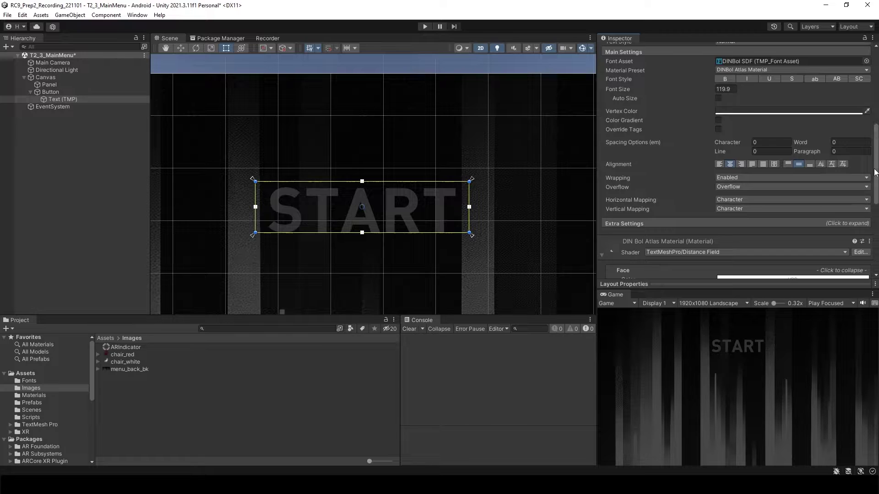
click(747, 111)
drag(787, 171, 729, 110)
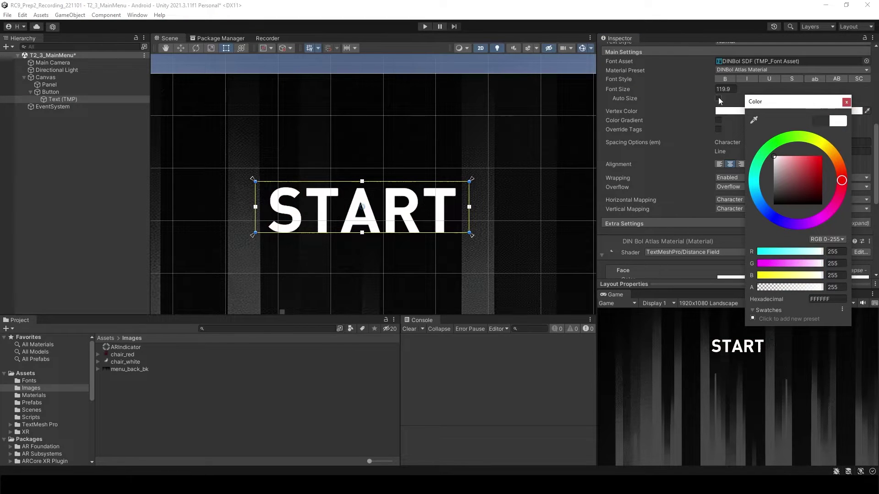
drag(876, 148, 876, 234)
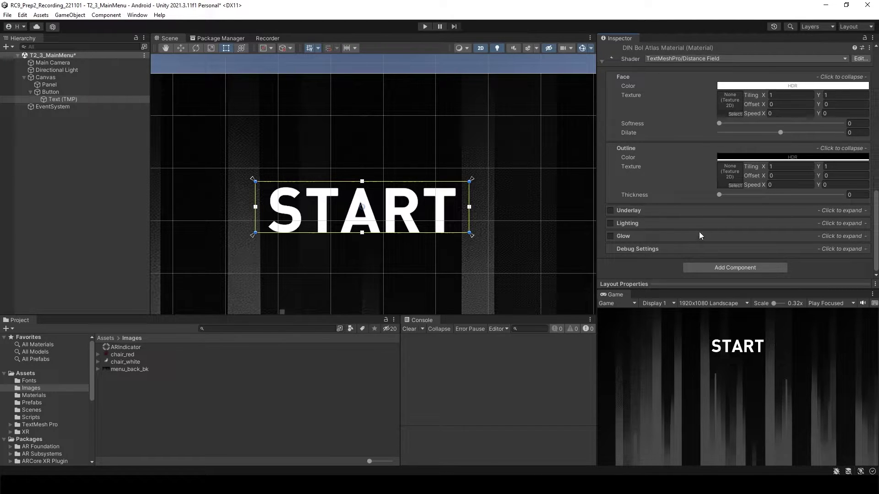
- Enable a yellow-green (186, 255, 0) glow on START with Outer 0.851 and alpha 50
click(624, 236)
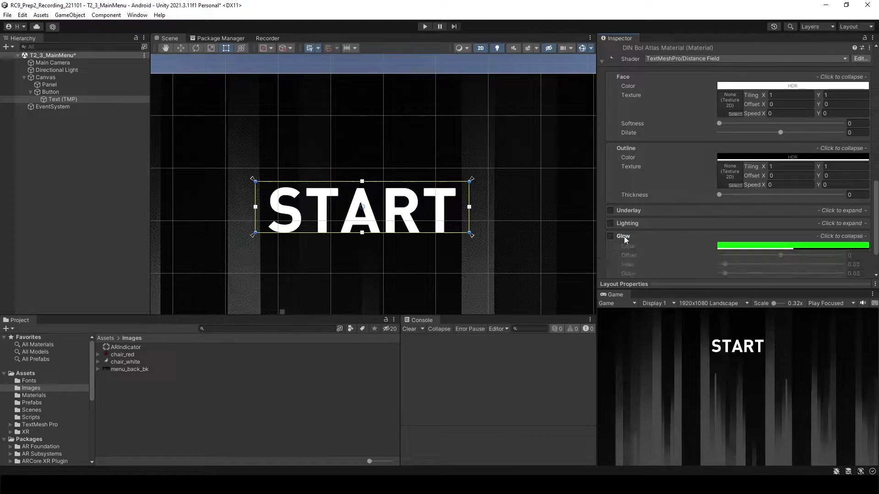
click(610, 236)
click(756, 245)
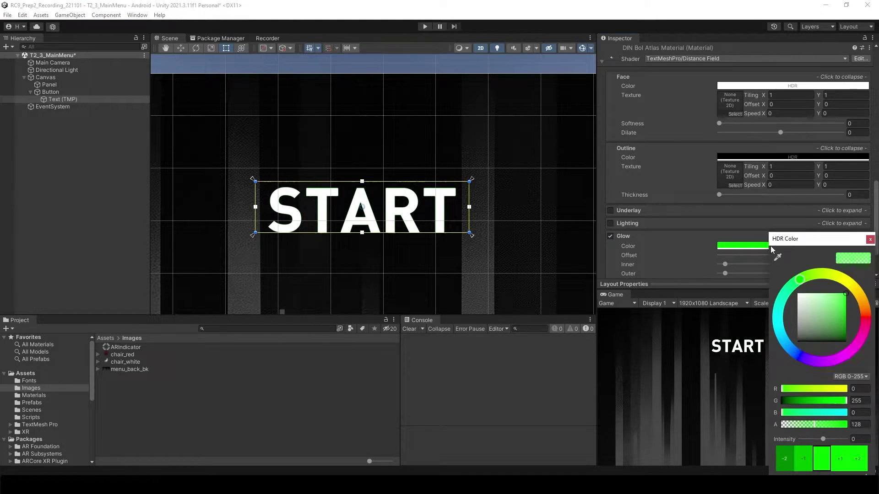
click(832, 276)
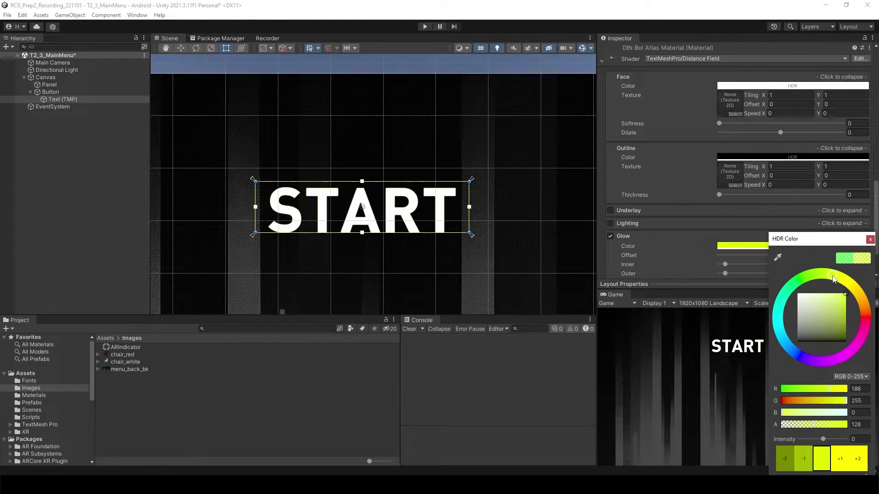
click(869, 240)
click(767, 274)
drag(766, 274, 824, 274)
click(823, 247)
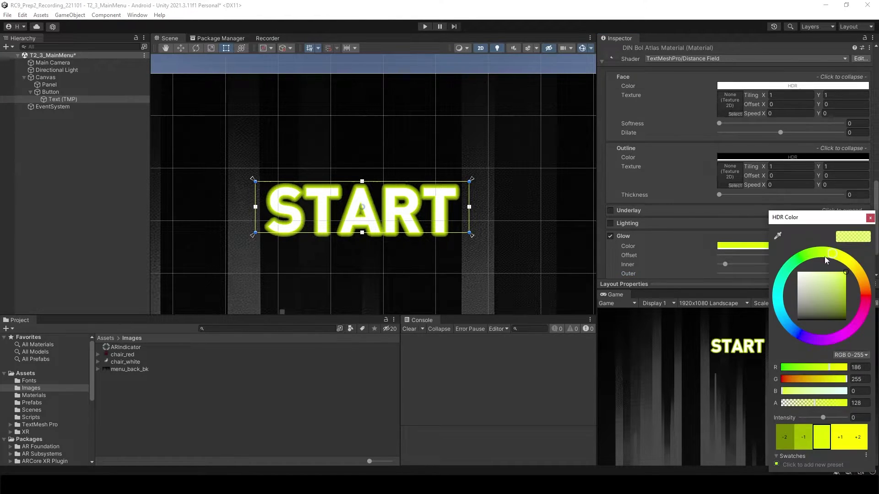
drag(818, 405, 795, 405)
click(870, 218)
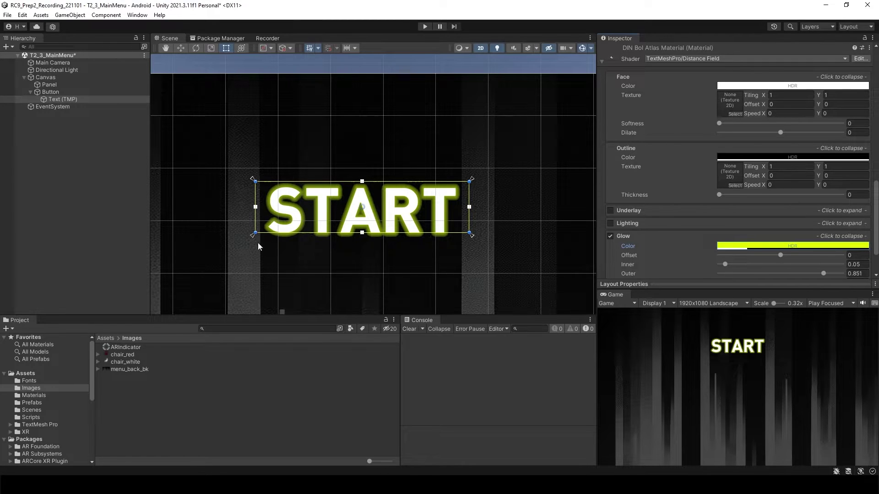
- Duplicate the START button twice and drag Button (1) below the original
scroll(383, 197, down, 5)
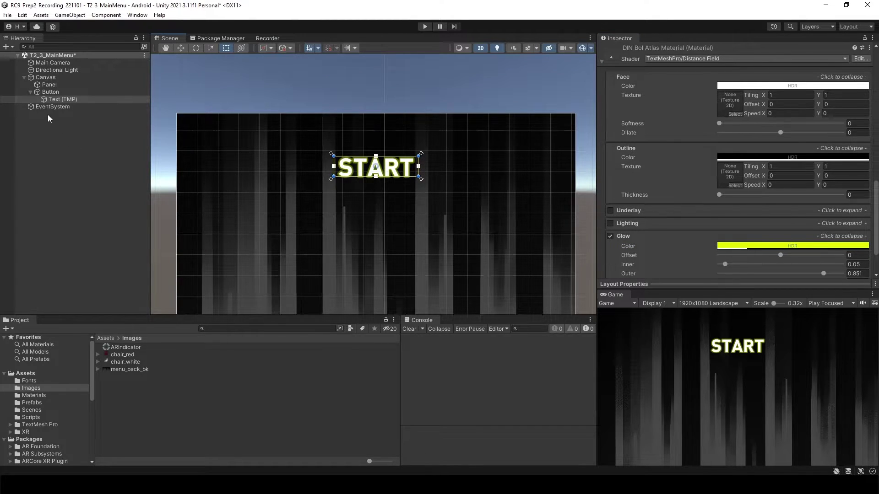
click(50, 92)
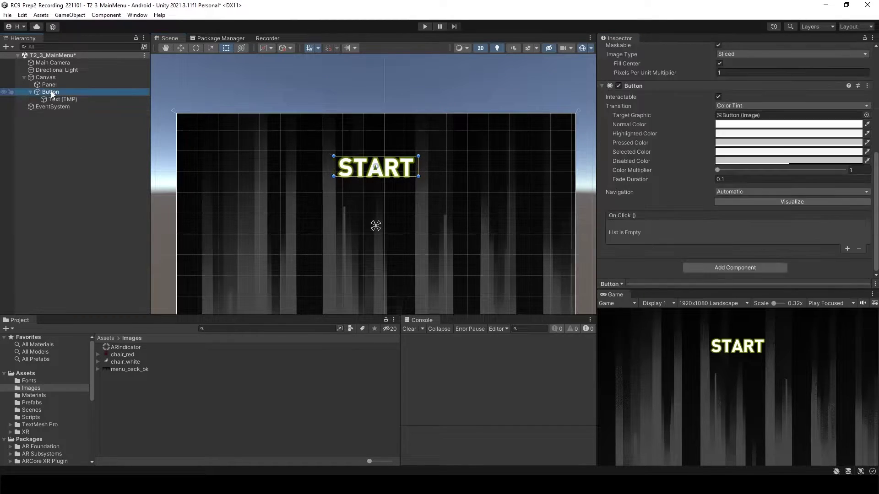
key(ctrl+d)
key(ctrl+d)
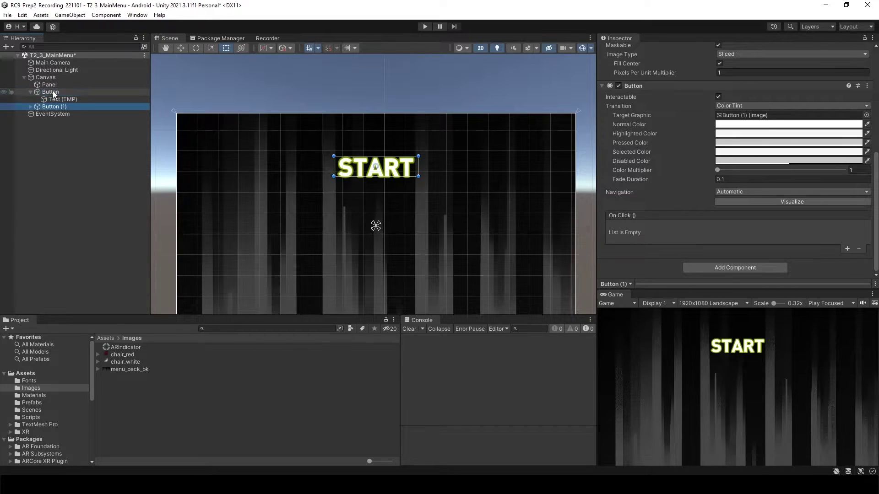
click(31, 113)
click(30, 106)
drag(401, 173, 401, 233)
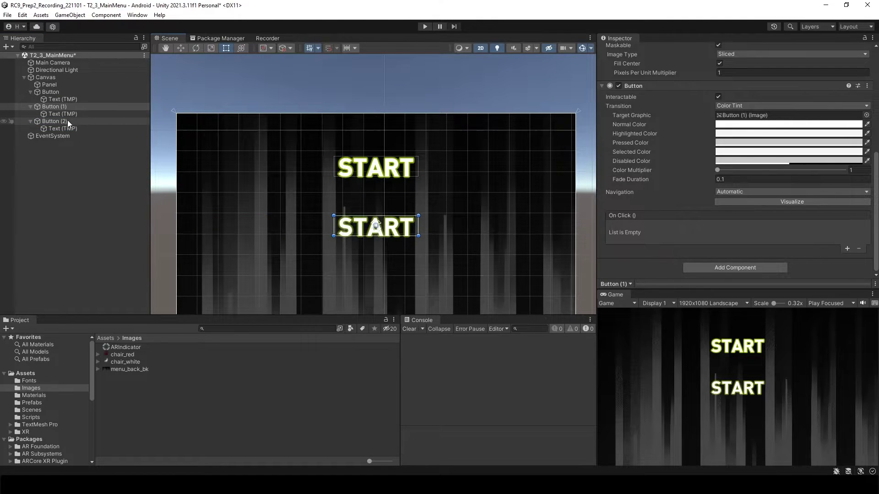
- Move Button (2) down to a third row beneath Button (1)
click(54, 121)
scroll(378, 183, down, 1)
drag(378, 169, 378, 279)
- Rename the three buttons StartBtn, CreditBtn and QuitBtn
click(50, 92)
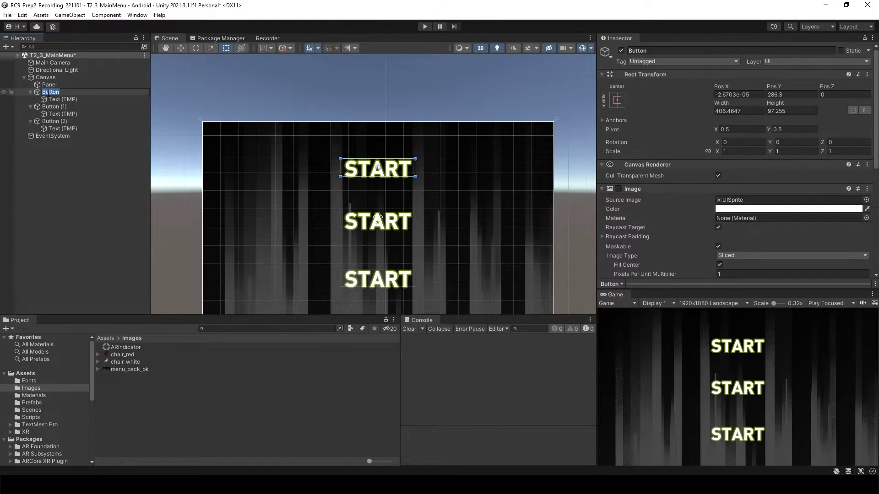
click(50, 92)
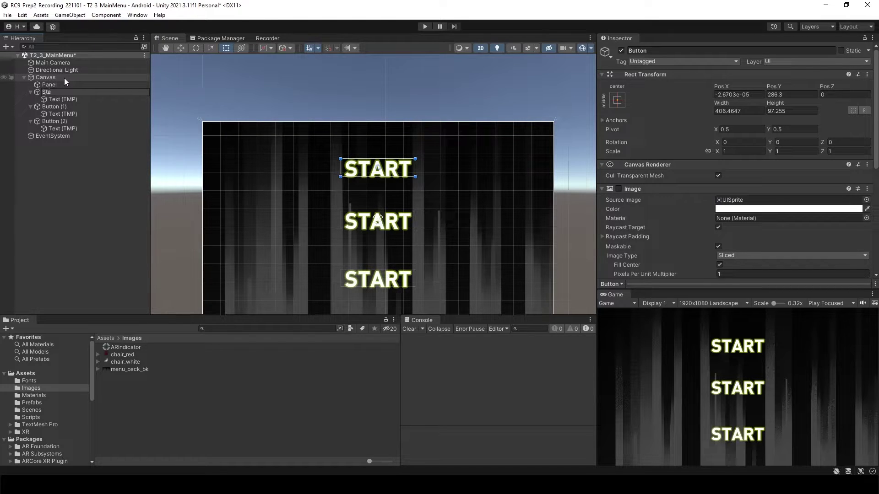
text(StartBtn)
click(54, 106)
click(57, 106)
text(CreditBtn)
click(48, 121)
click(47, 121)
text(QuitBtn)
click(48, 172)
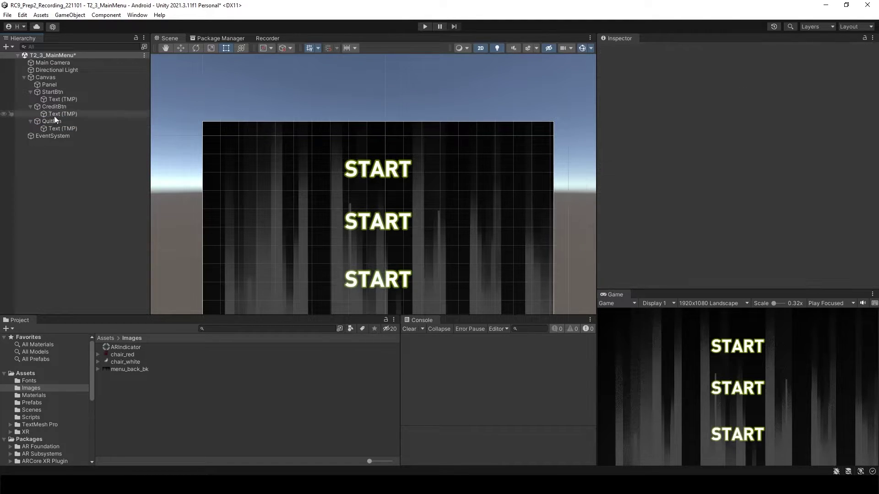
- Change the middle and bottom labels to CREDIT and QUIT
click(55, 113)
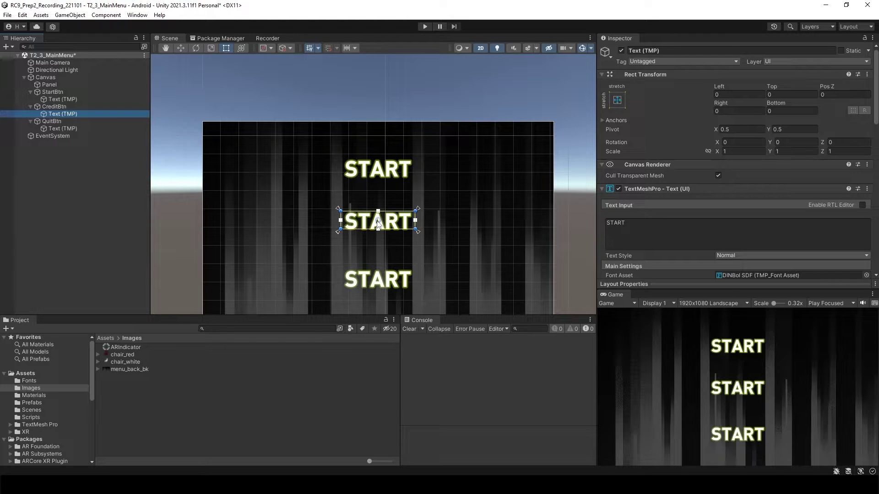
click(686, 232)
text(CREDIT)
click(377, 279)
text(QUIT)
click(114, 239)
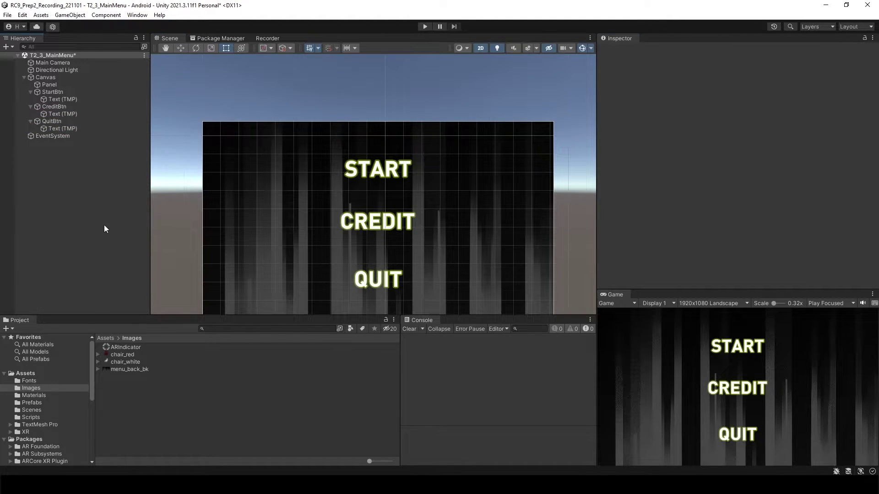
- Create a new C# script named MainMenu in the Assets/Scripts folder
click(62, 415)
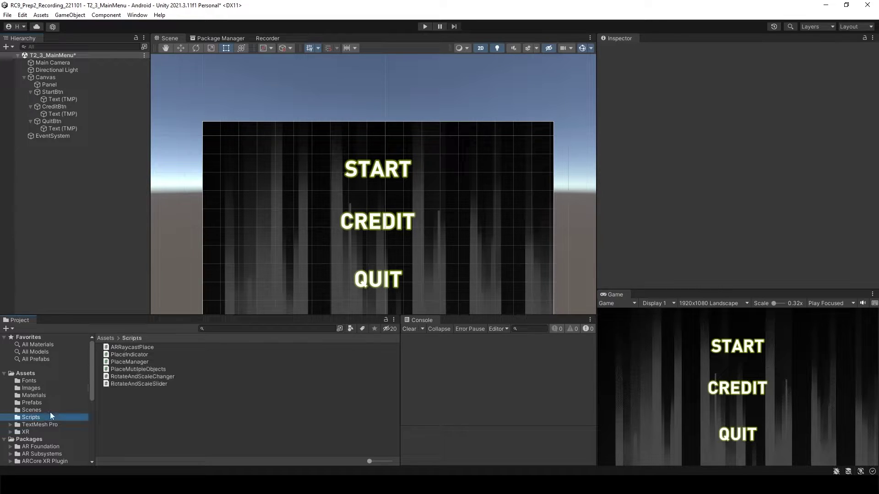
right_click(151, 405)
mouse_move(224, 160)
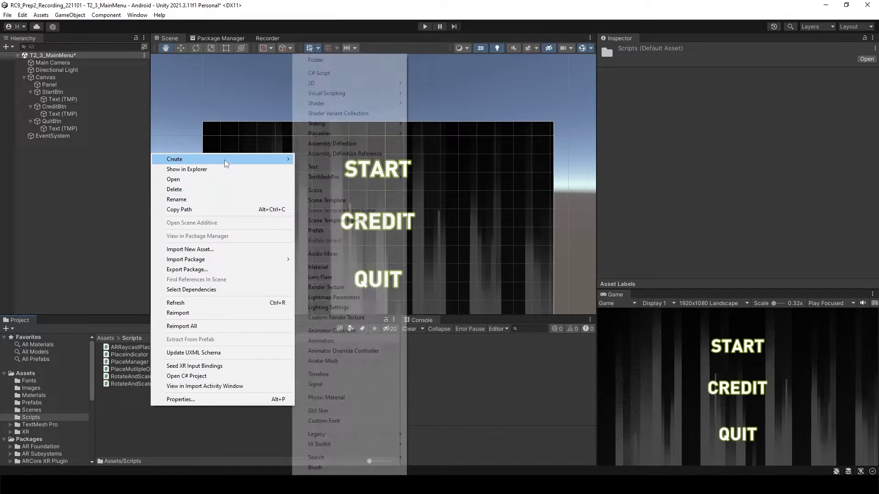
click(353, 68)
text(MainMenu)
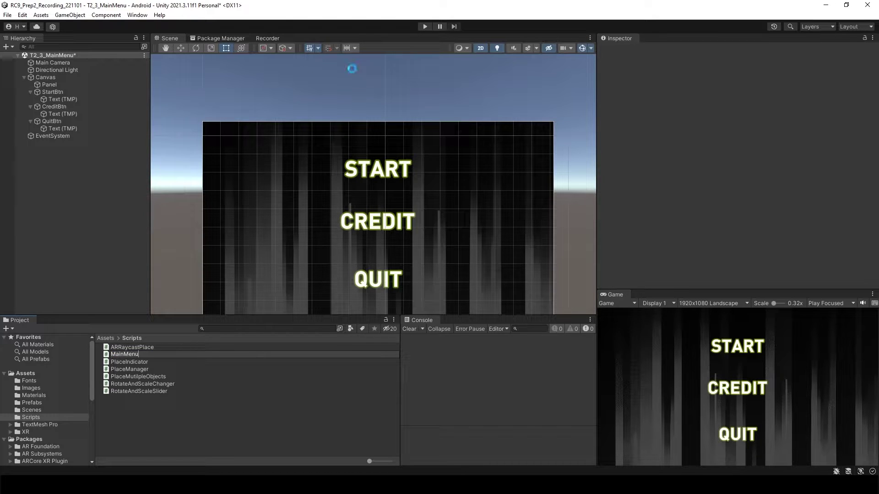
key(Return)
- Replace the Start/Update template with empty public ClickToStart() and ClickToQuit() methods
key(Return)
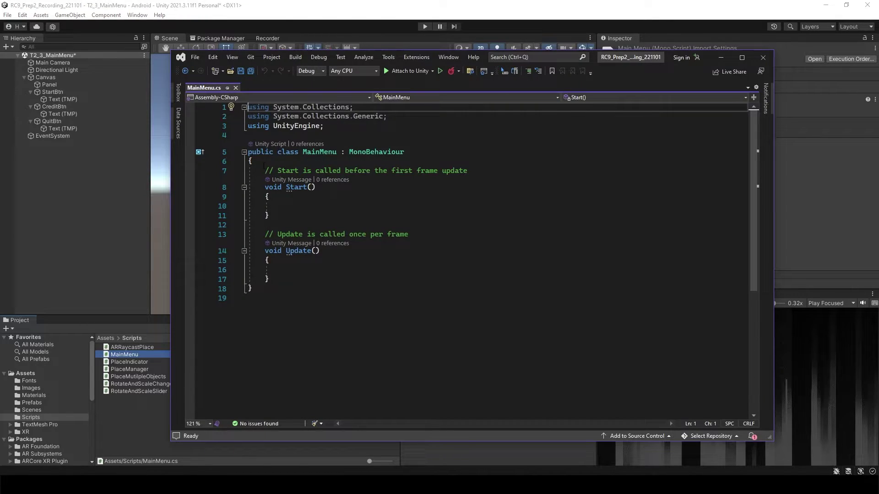
drag(263, 164, 331, 279)
key(BackSpace)
key(Return)
key(Return)
key(Return)
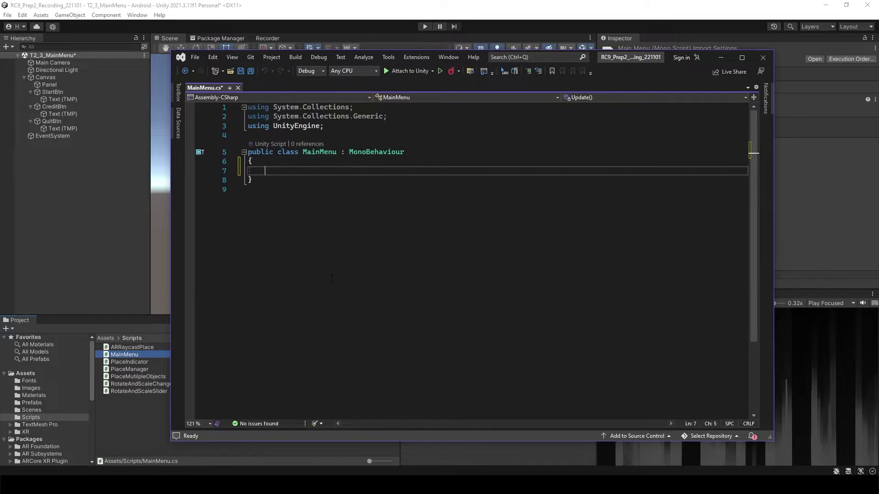
key(Up)
key(Up)
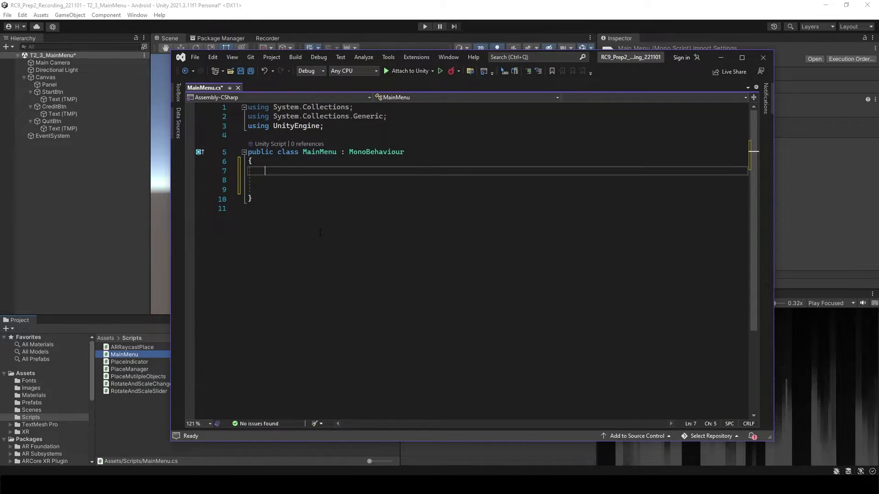
text(public void ClickToStart())
key(Return)
text({)
key(Return)
key(Down)
key(Down)
key(Return)
text(pu)
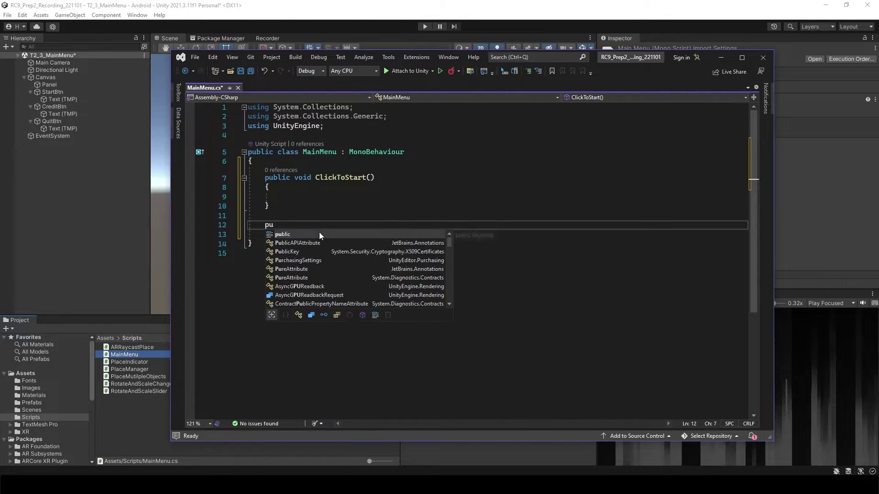
text(blic voi)
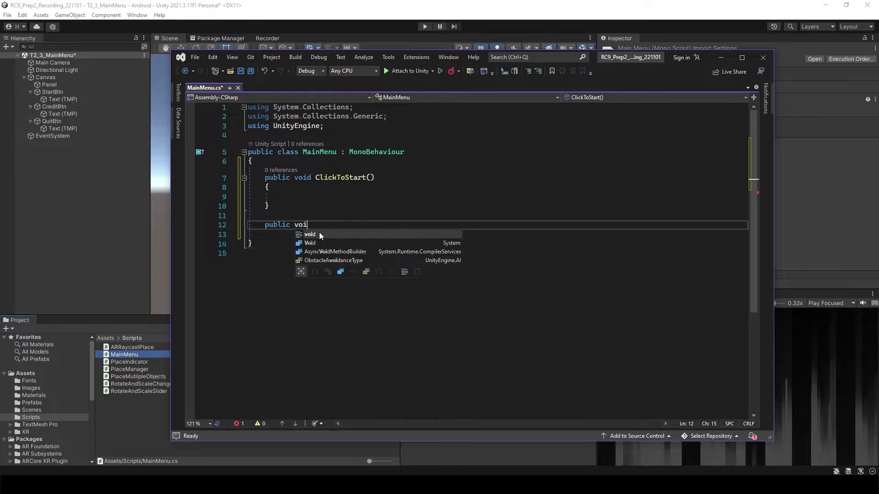
text(d C)
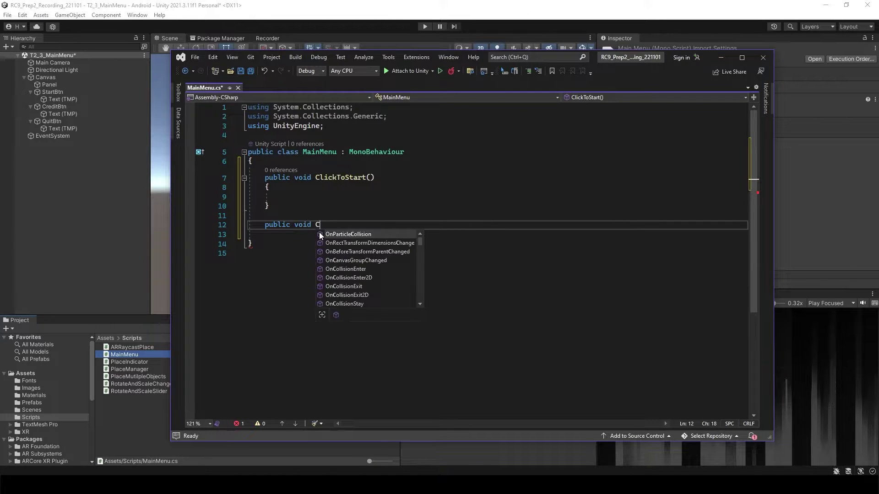
text(lickTo)
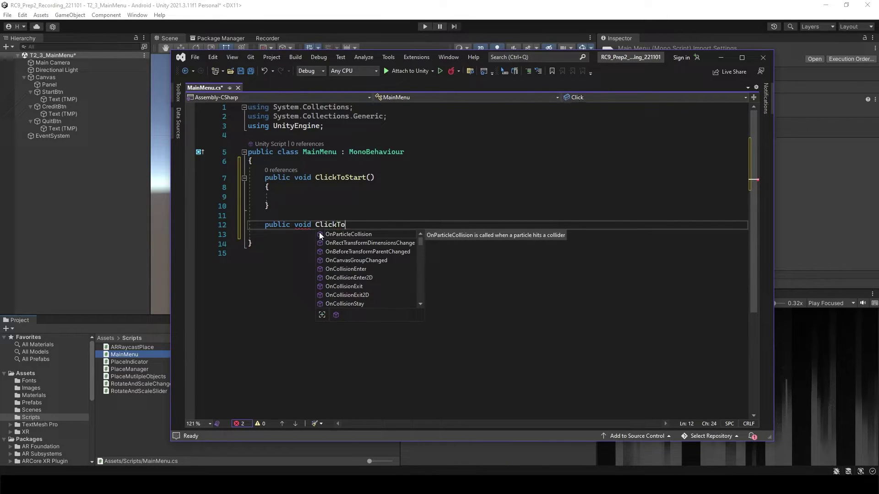
text(Quit())
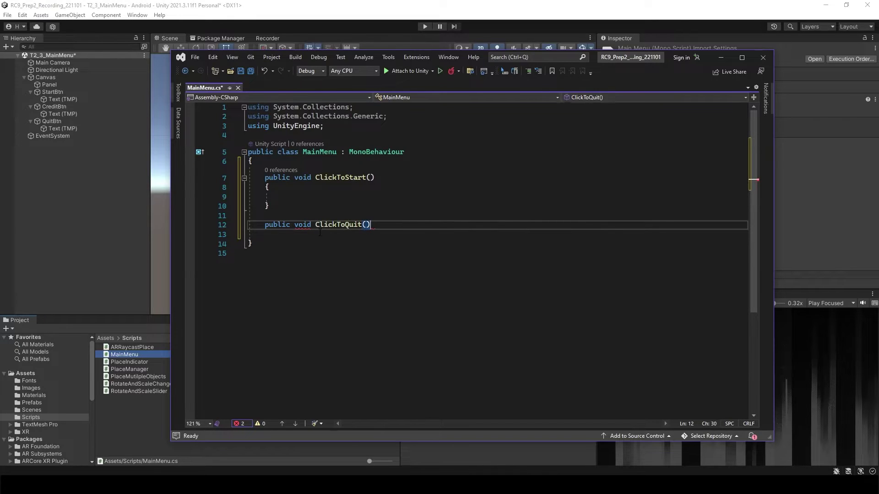
key(Return)
text({)
key(Return)
- Make ClickToStart log "Start Game!" and ClickToQuit log "Quit Game!", then save
click(304, 191)
key(Down)
text(De)
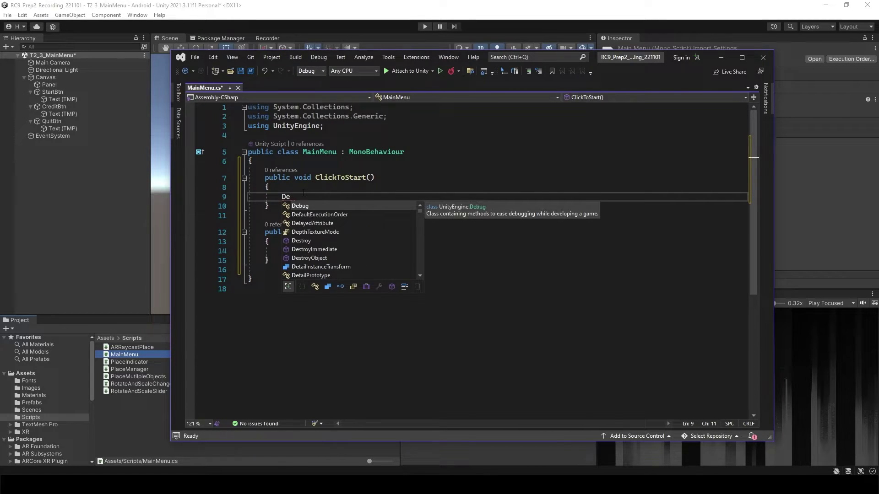
text(bug.Log("Start Game!"))
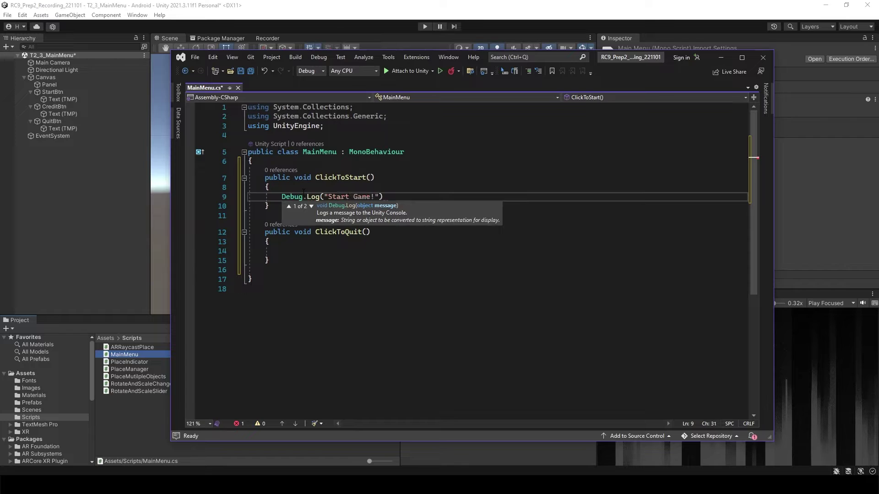
text(;)
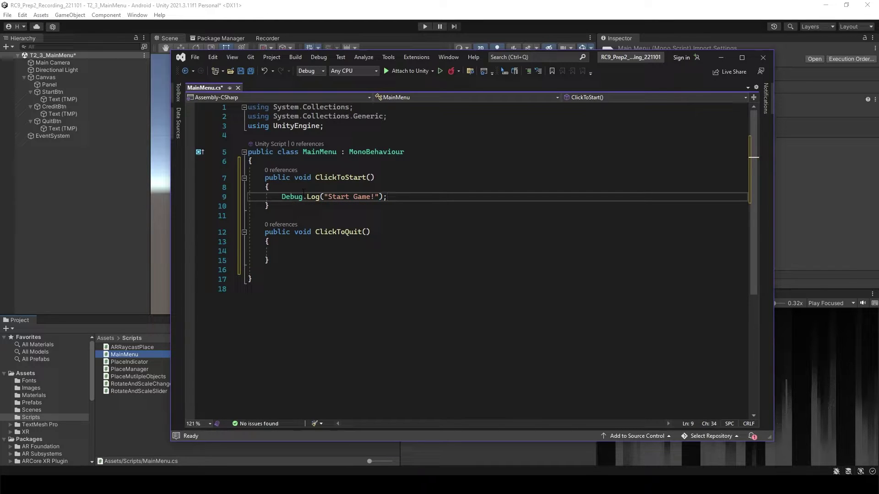
drag(387, 196, 281, 197)
key(ctrl+c)
click(284, 250)
key(ctrl+v)
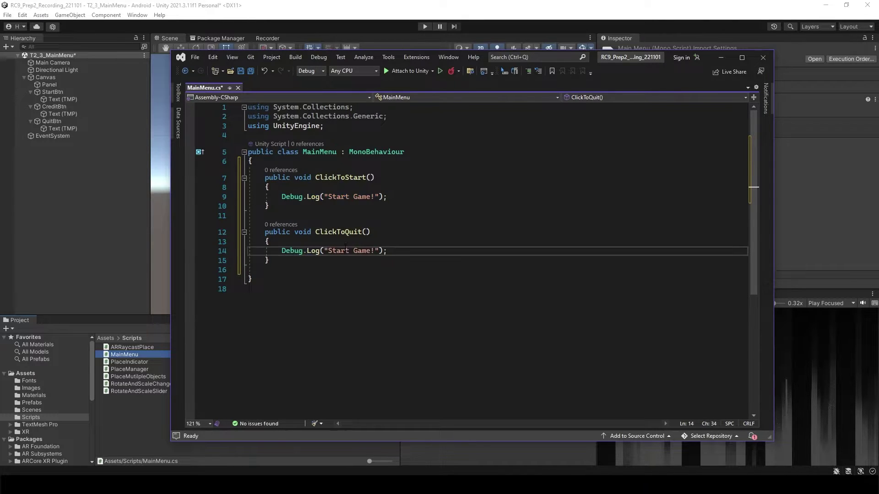
double_click(339, 250)
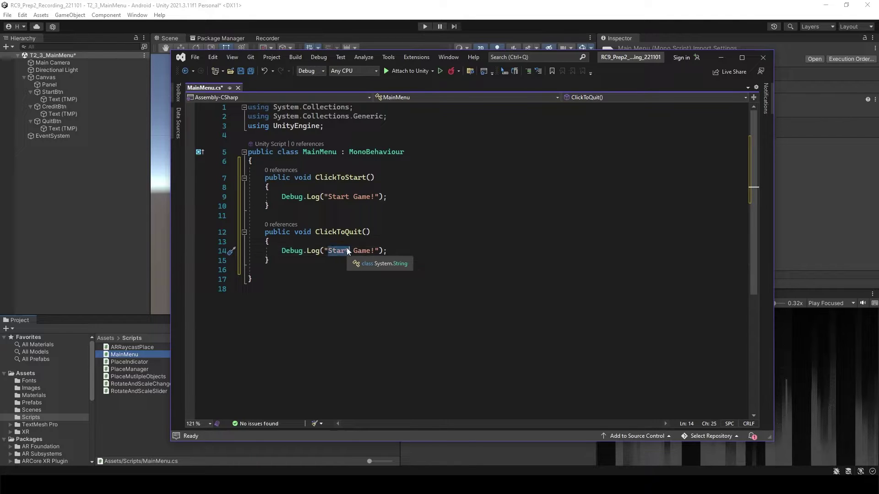
text(Quit)
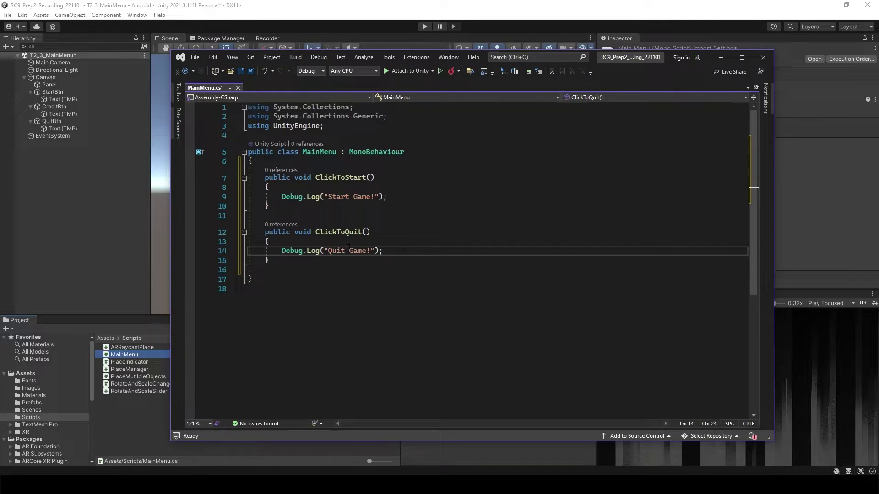
key(Down)
key(ctrl+s)
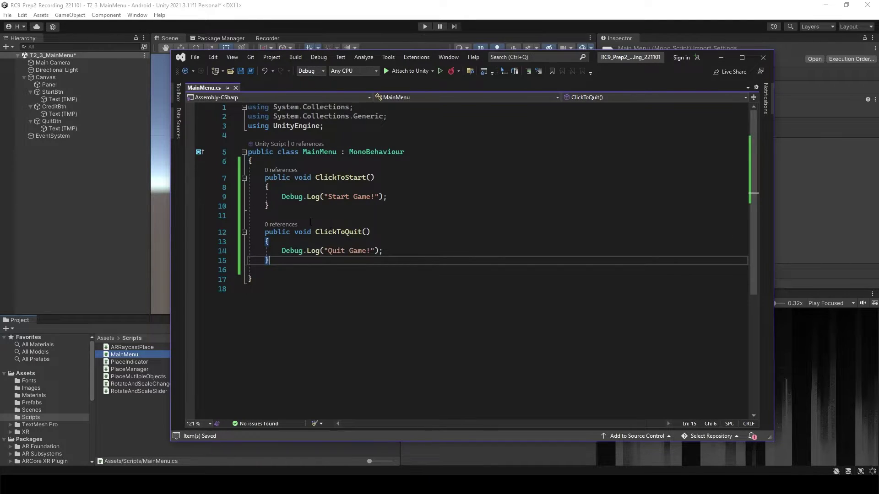
key(alt+Tab)
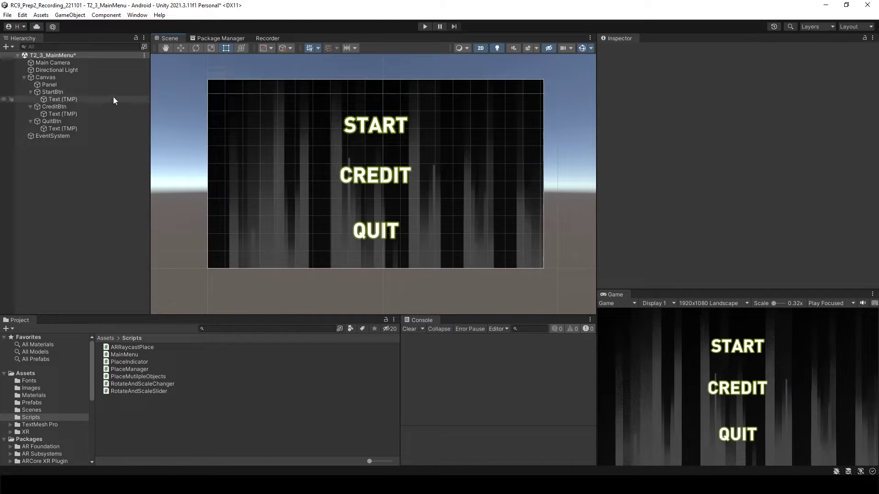
- Attach MainMenu to the Canvas and set StartBtn's On Click to MainMenu.ClickToStart
click(49, 91)
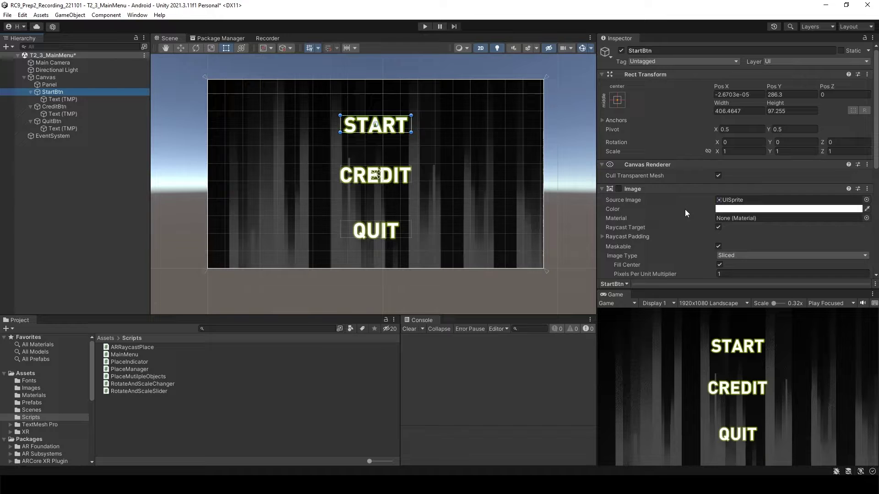
scroll(685, 210, down, 4)
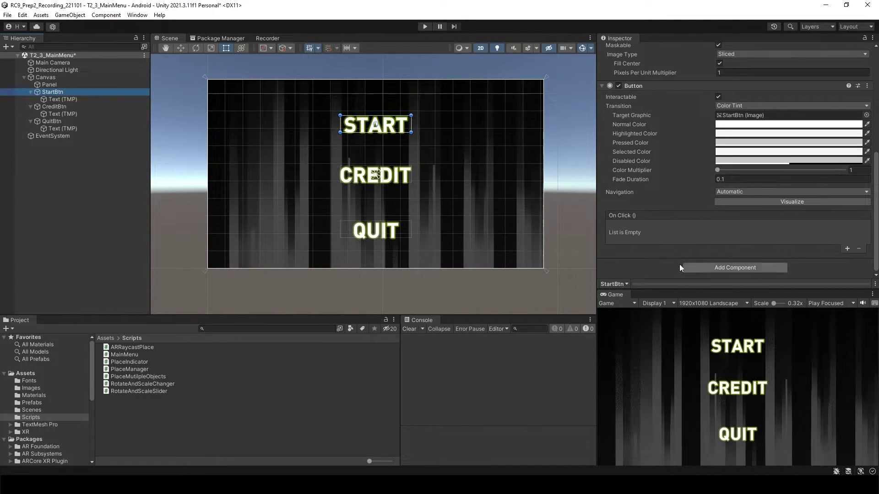
click(847, 249)
click(125, 354)
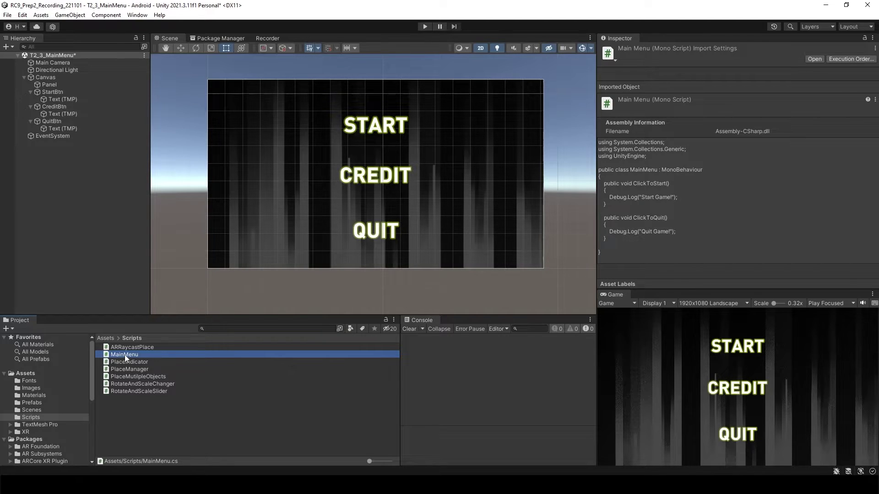
drag(125, 355, 49, 77)
click(54, 92)
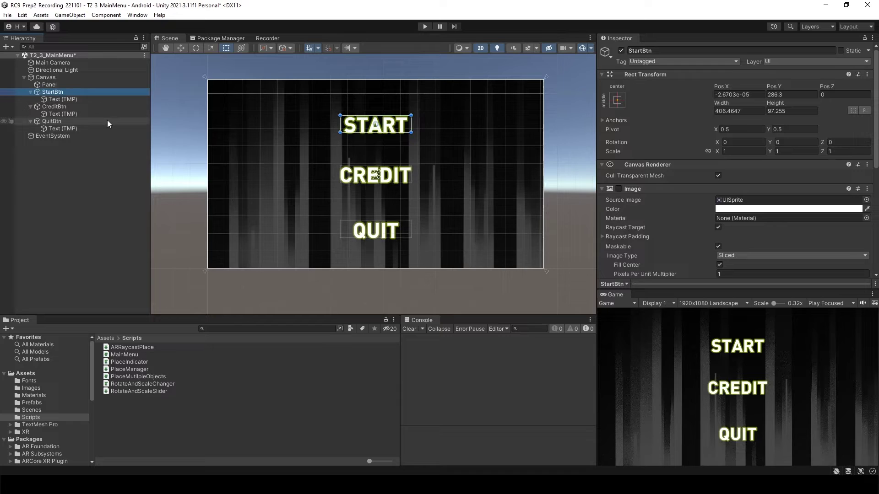
scroll(760, 174, down, 6)
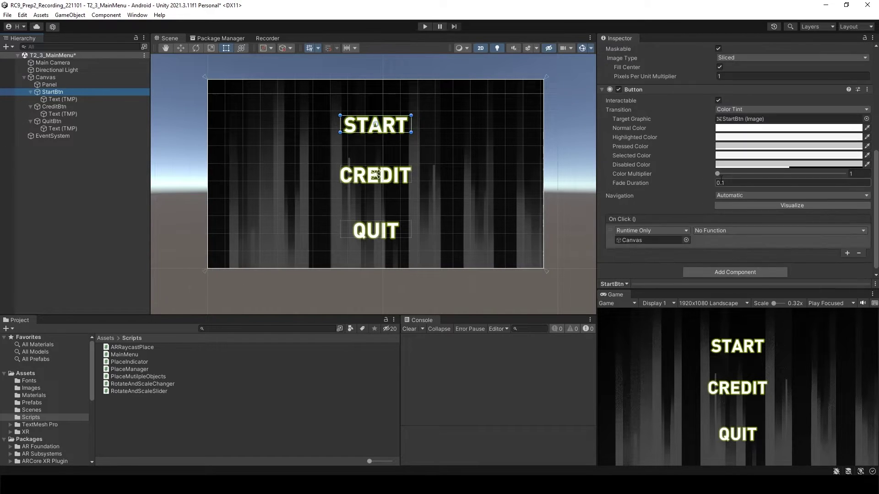
scroll(721, 177, down, 1)
drag(52, 92, 658, 235)
click(729, 227)
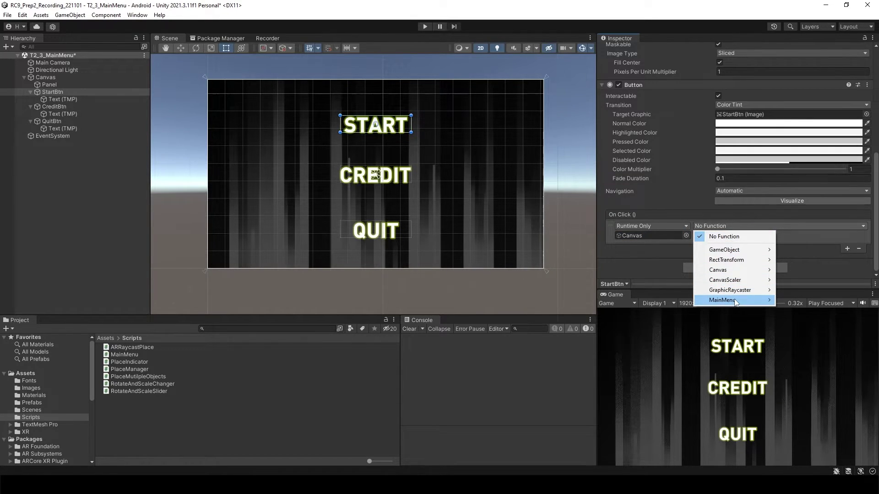
mouse_move(735, 302)
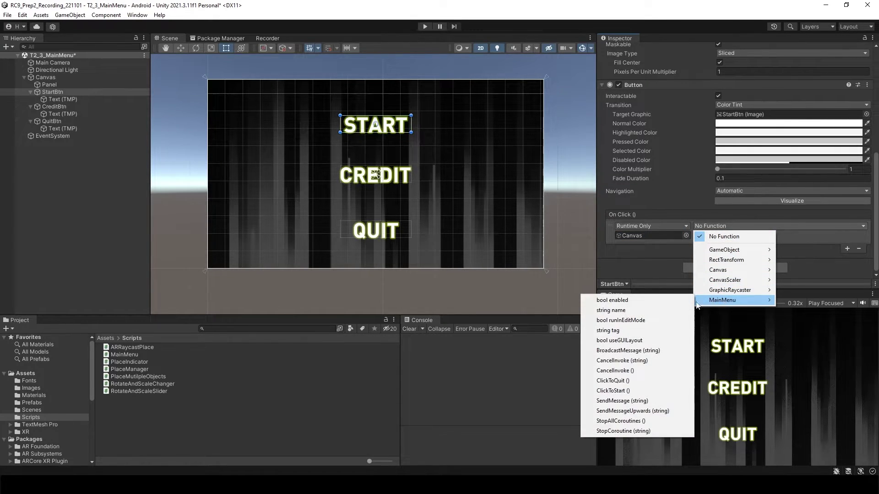
click(628, 391)
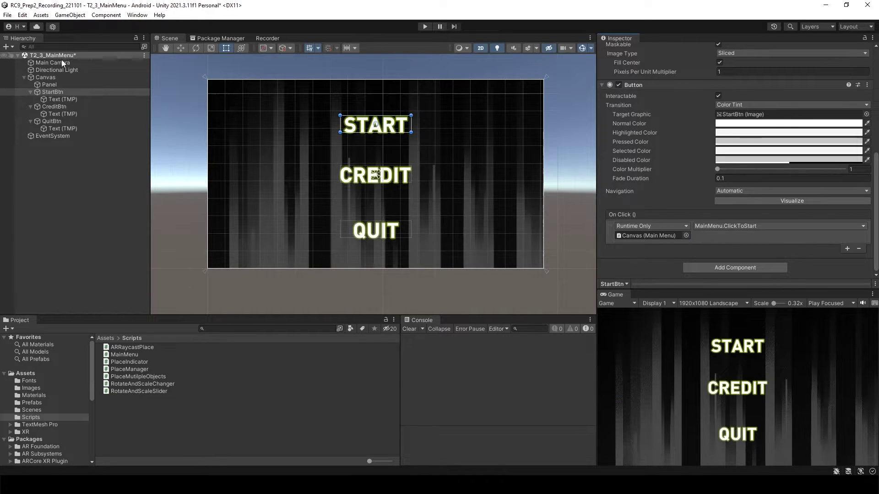
- Set QuitBtn's On Click to MainMenu.ClickToQuit and play-test the buttons
click(52, 121)
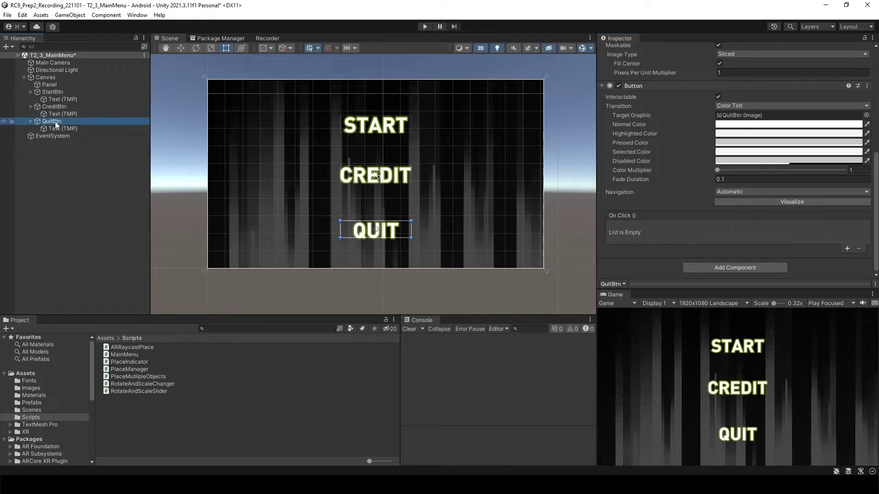
click(848, 248)
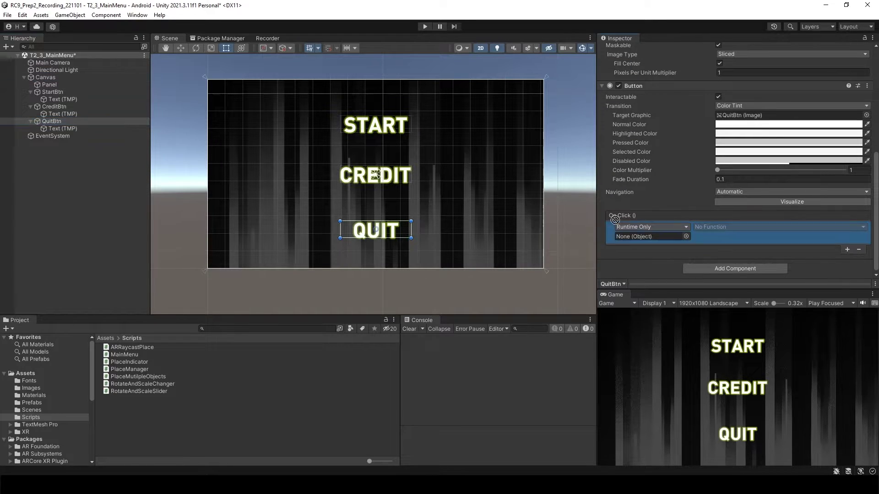
drag(45, 78, 650, 236)
click(778, 227)
mouse_move(722, 301)
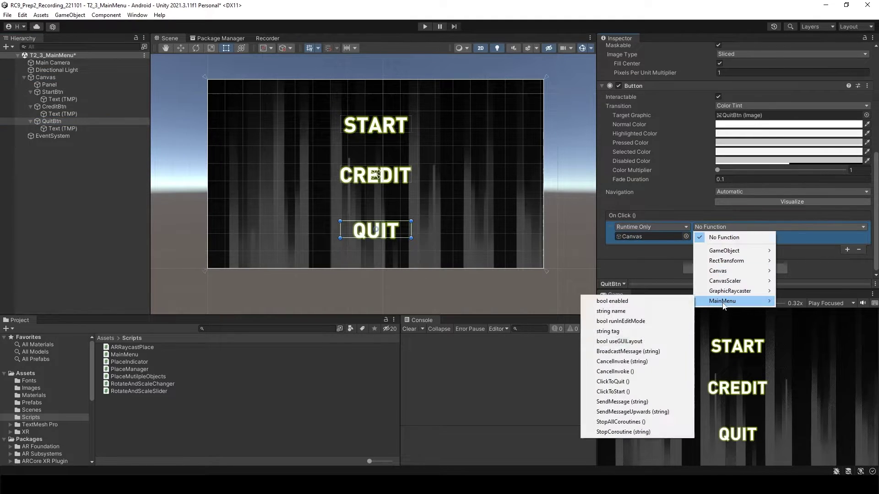
click(614, 382)
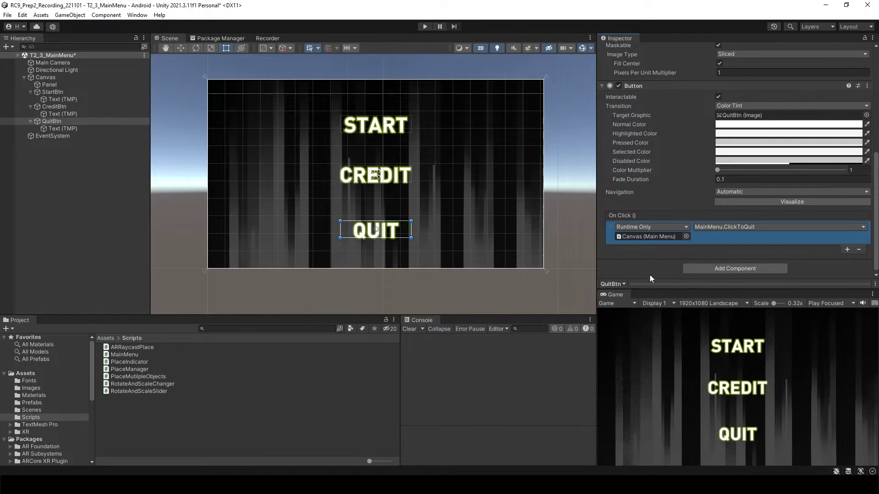
click(424, 27)
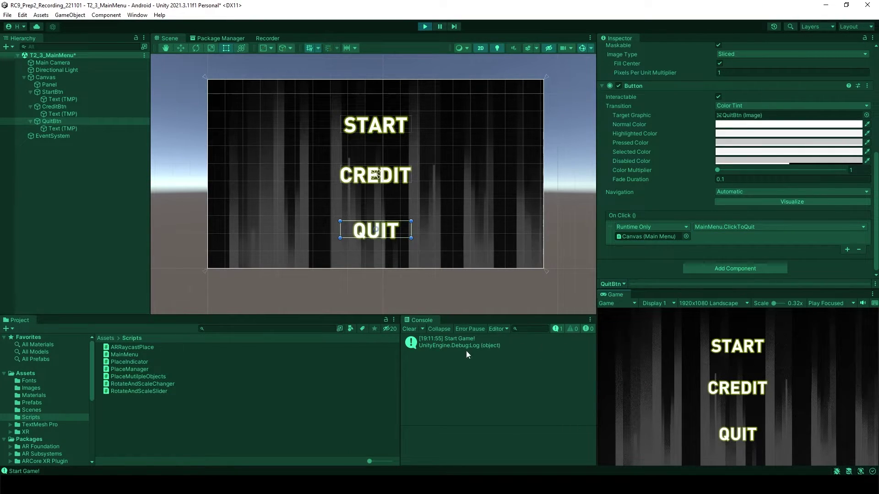
click(739, 434)
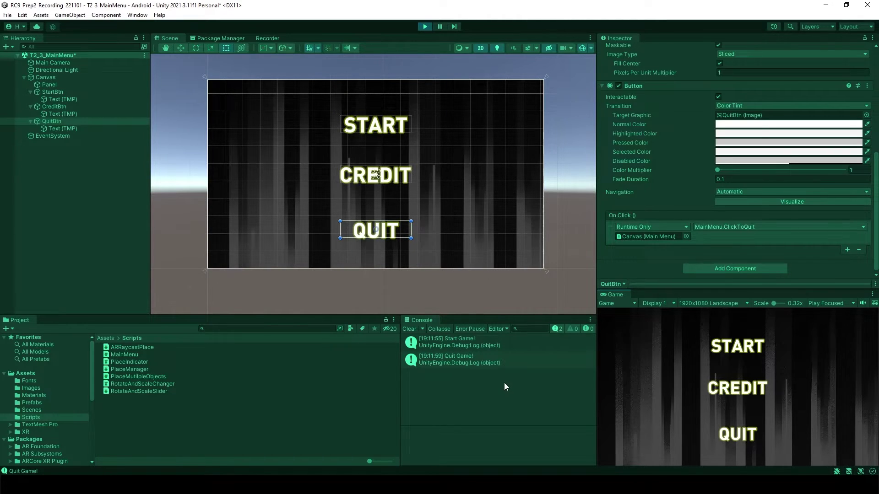
- Stop Play mode and add 'using UnityEngine.SceneManagement;' to MainMenu.cs
click(424, 27)
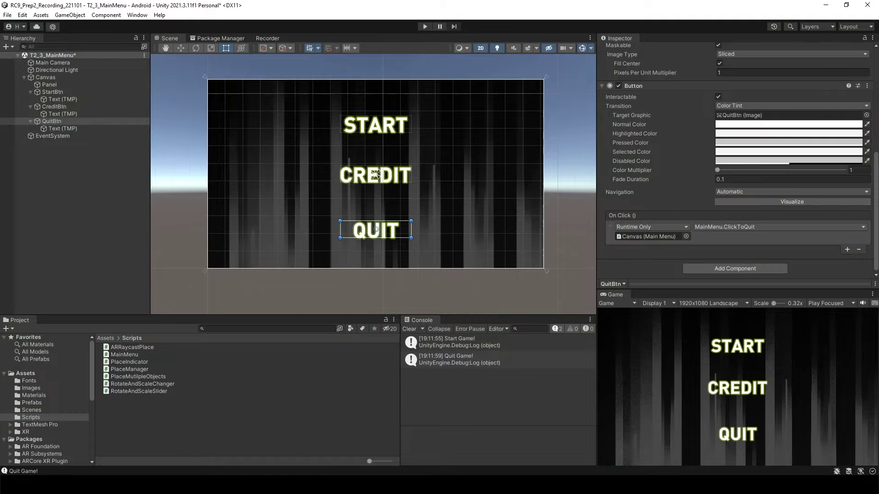
key(alt+Tab)
click(367, 130)
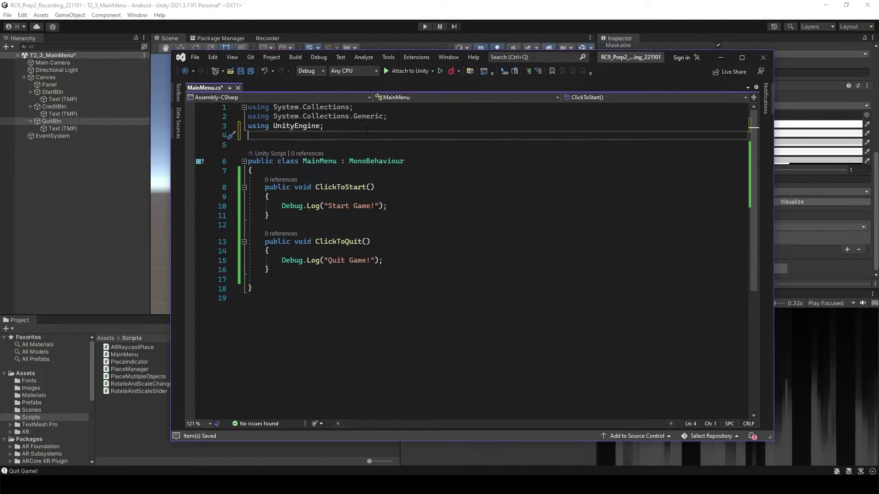
text(using Unity)
key(Tab)
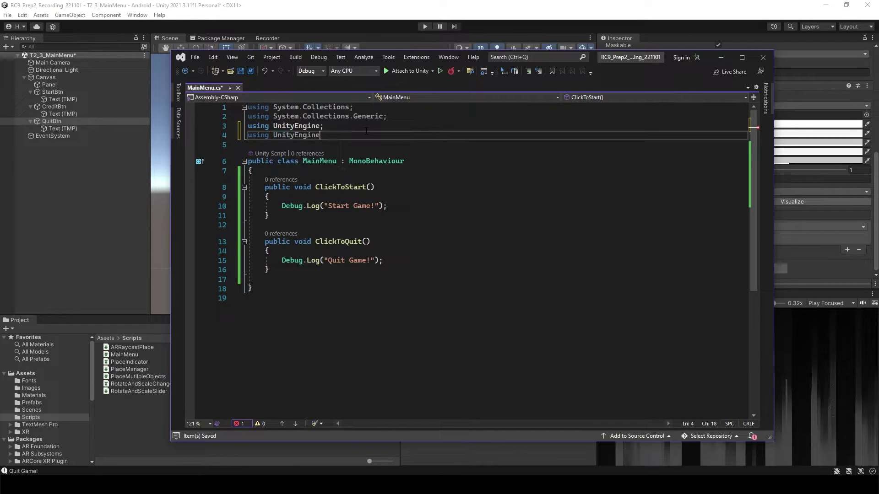
text(.)
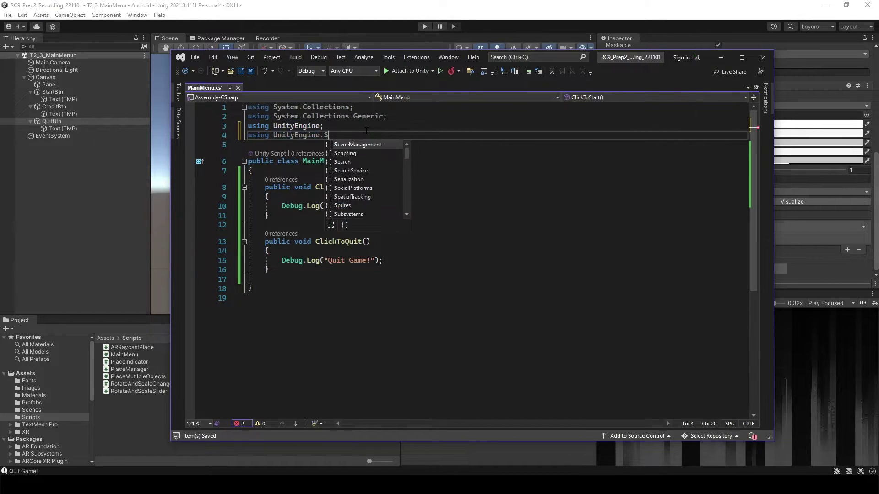
text(Sce)
key(Tab)
text(;)
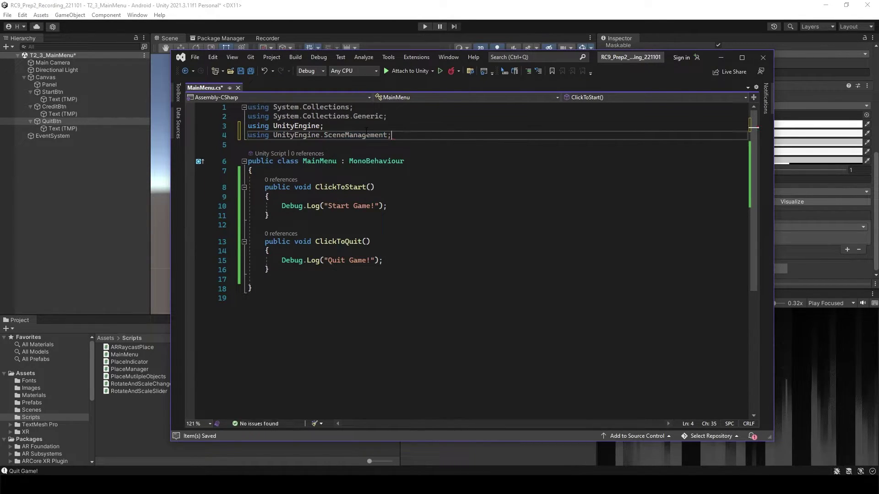
- Add SceneManager.LoadScene(1); inside ClickToStart below the Start Game log line
click(393, 206)
key(Return)
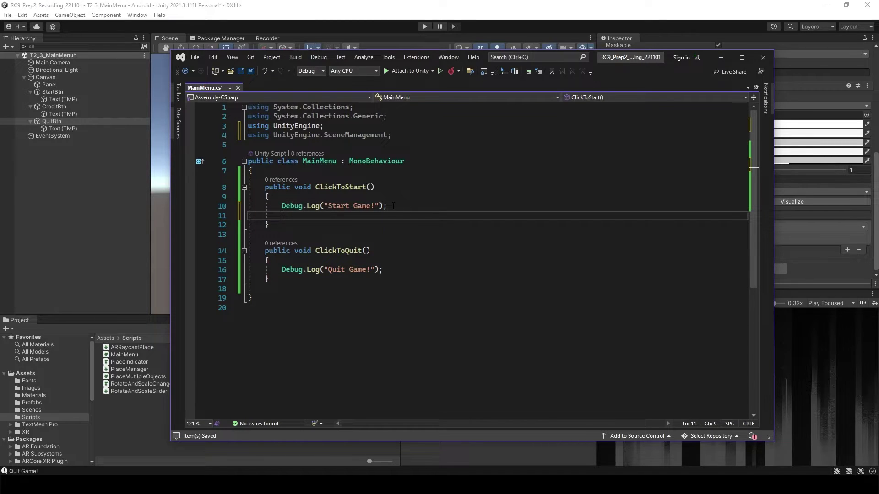
text(SceneManager)
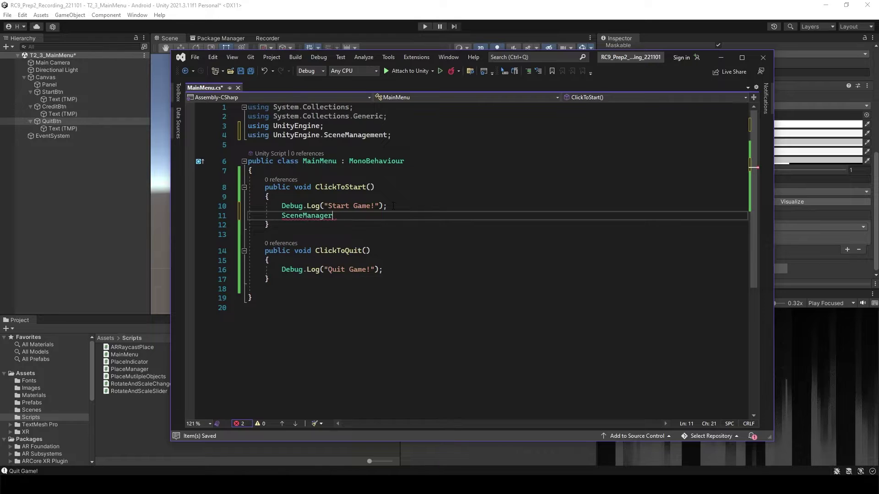
text(.LoadScene(1);)
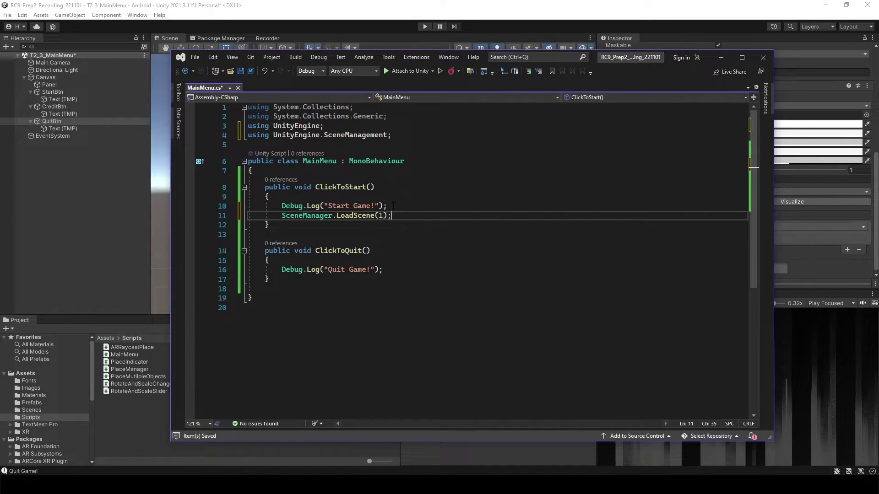
- Add Application.Quit(); inside ClickToQuit, then return to Unity
click(396, 269)
key(Return)
text(Apl)
key(Return)
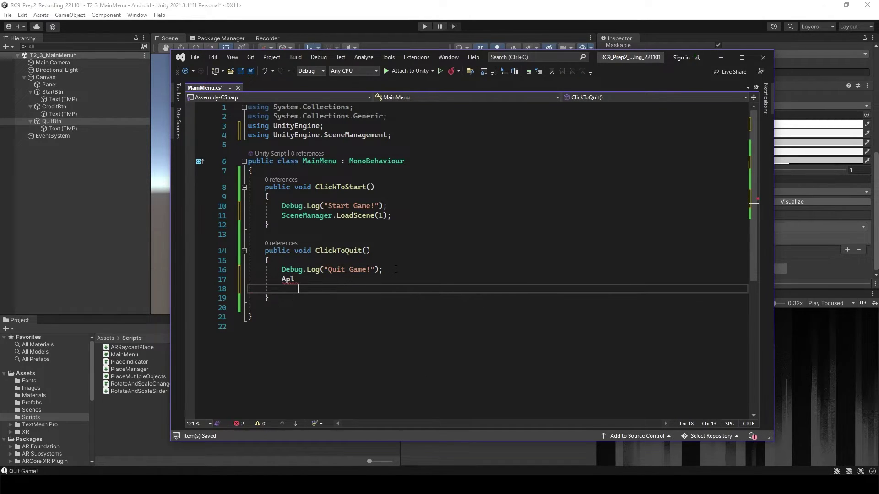
key(Up)
key(BackSpace)
key(BackSpace)
text(p)
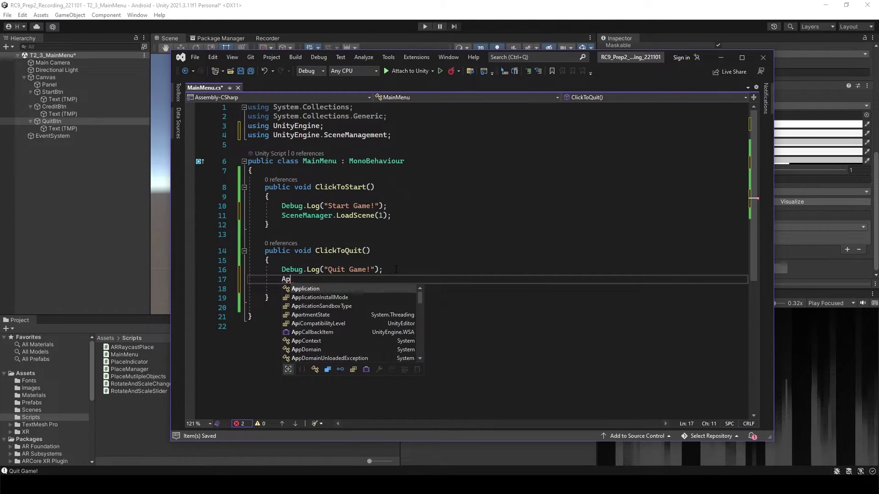
key(Tab)
text(.)
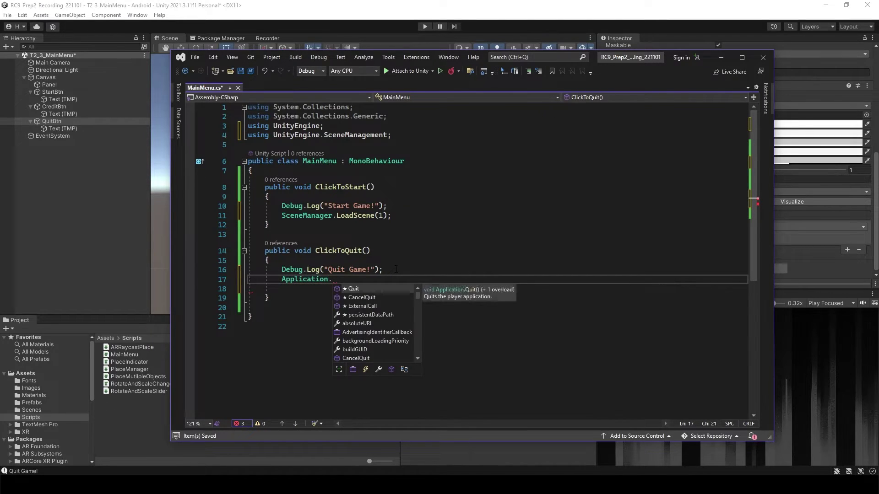
key(Tab)
text(();)
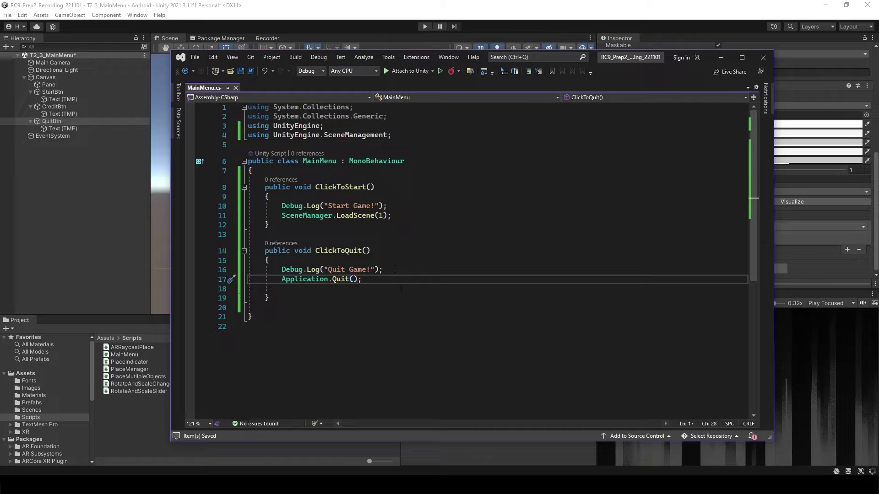
click(7, 15)
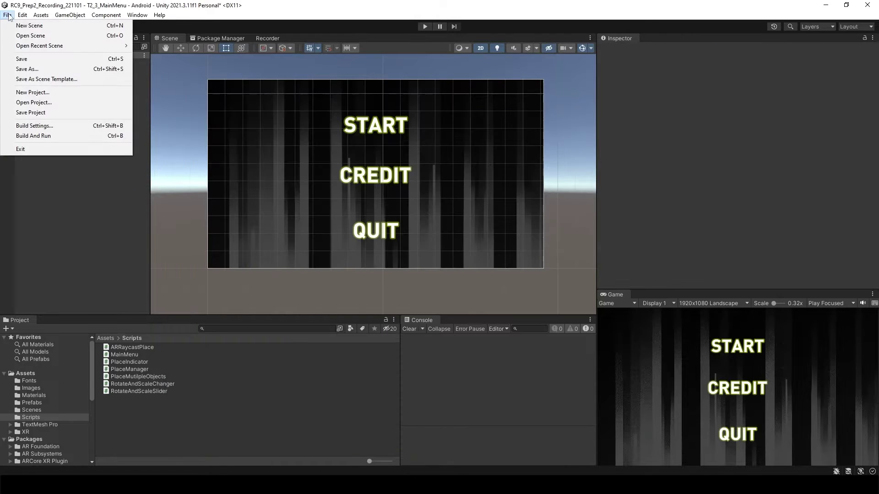
- Add T2_3_MainMenu, T2_1_Button and T2_2_RotateAndScale to the Build Settings scene list, then close it
click(40, 126)
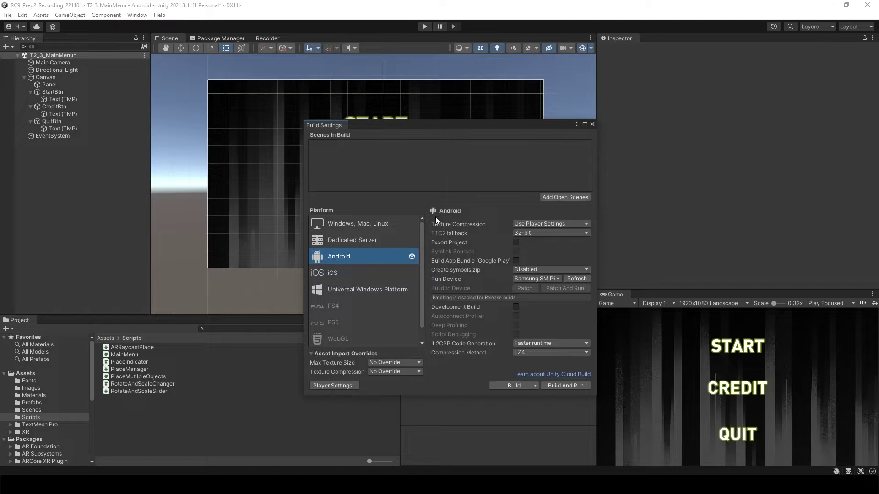
click(32, 410)
drag(137, 369, 400, 164)
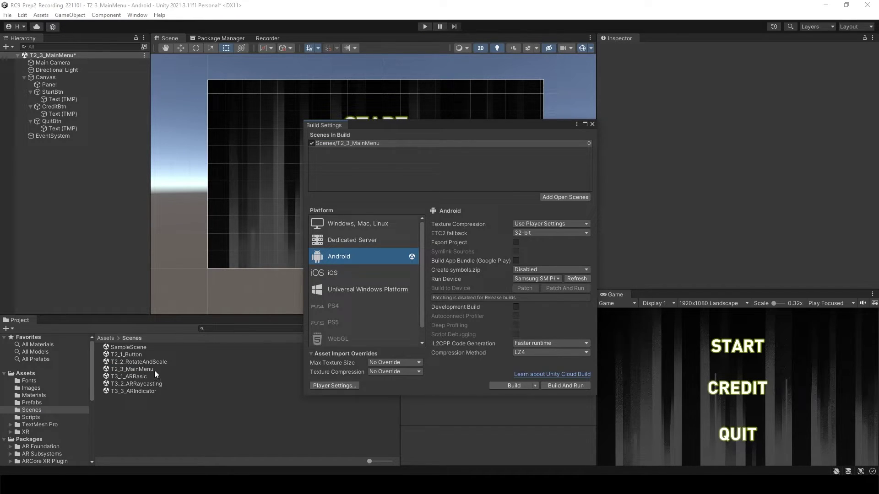
click(138, 355)
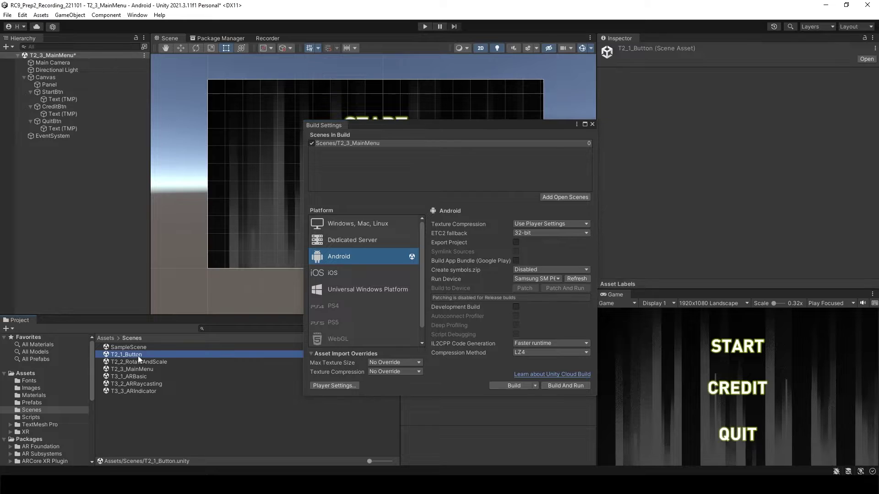
shift+click(148, 362)
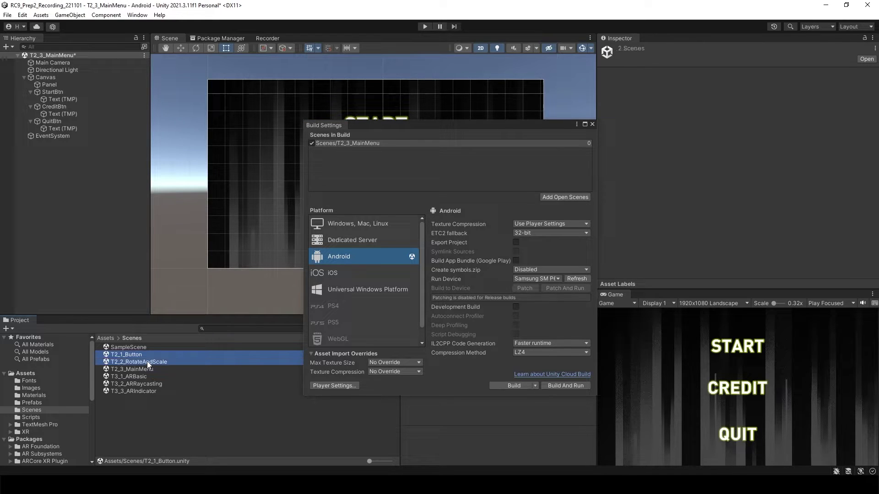
drag(147, 362, 454, 173)
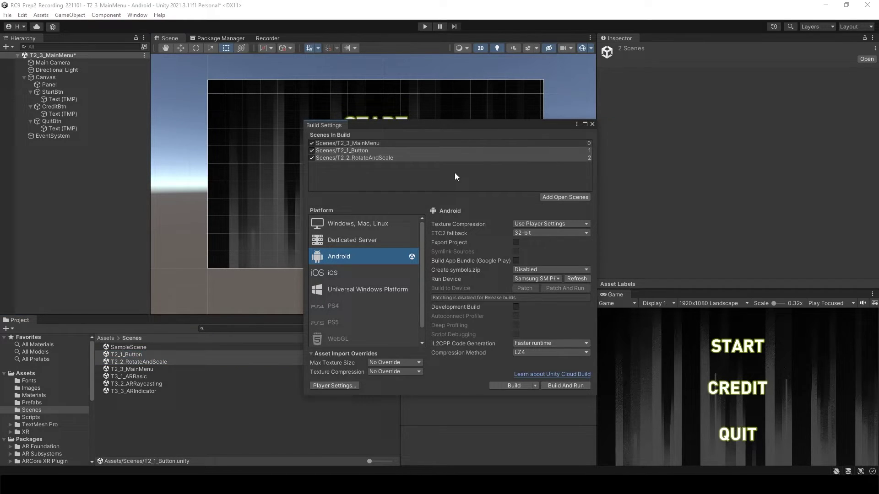
click(592, 126)
- Run the game, press START to check it loads the next scene, then stop
click(424, 26)
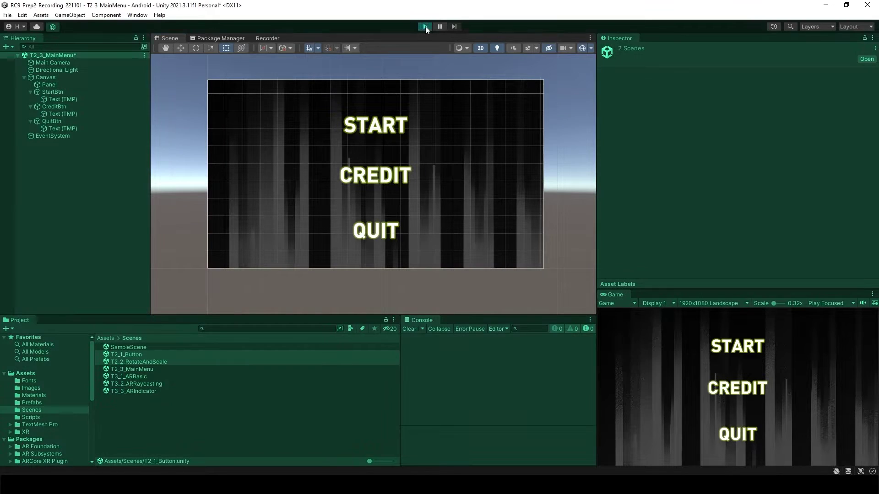
click(760, 346)
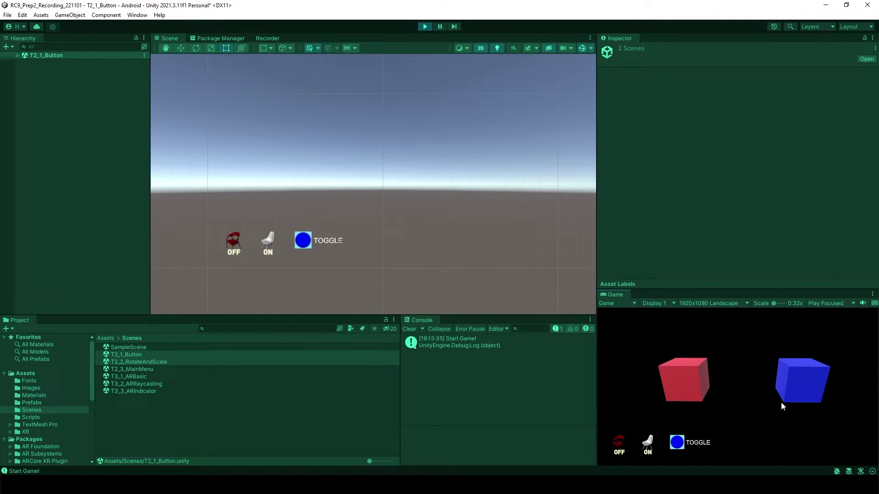
click(424, 26)
- Reopen Build Settings, then bring MainMenu.cs forward in Visual Studio at line 12
click(8, 14)
click(43, 126)
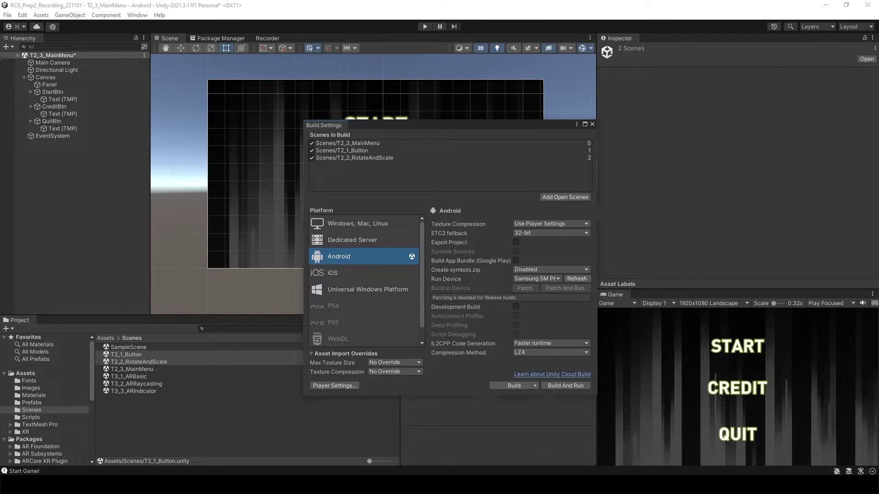
click(527, 475)
click(397, 225)
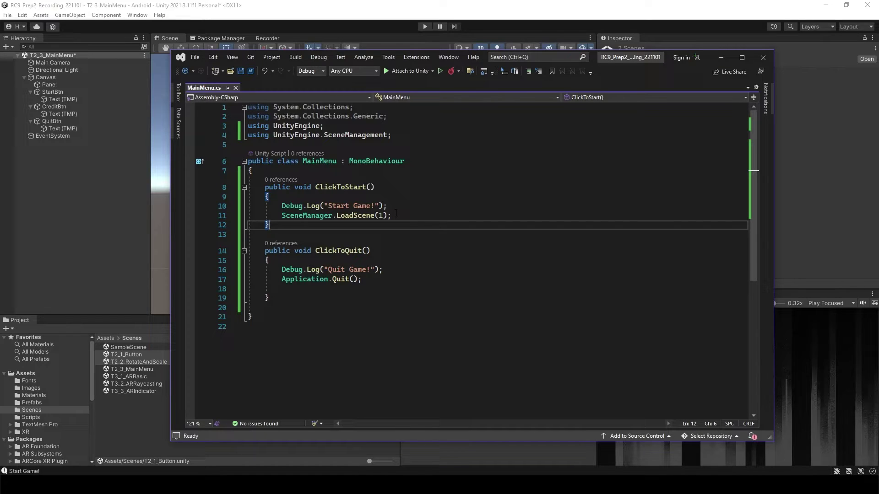
- Comment out the SceneManager.LoadScene(1); line in ClickToStart
click(397, 216)
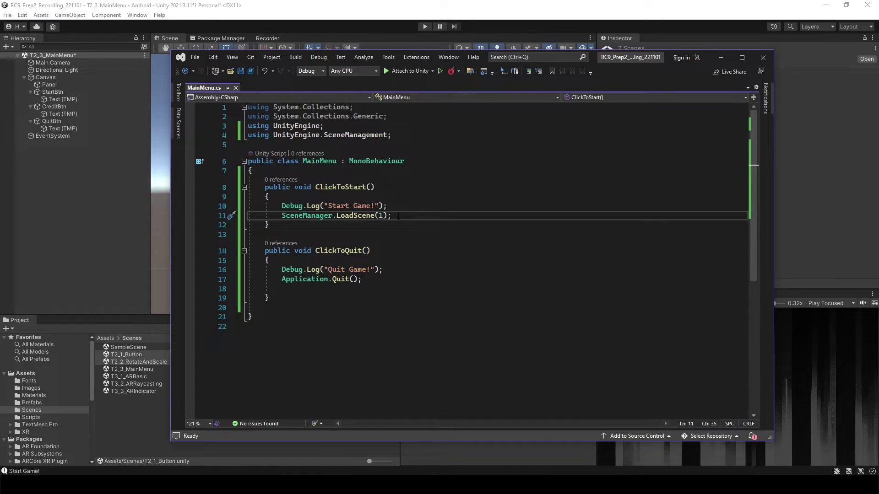
key(ctrl+k)
key(ctrl+c)
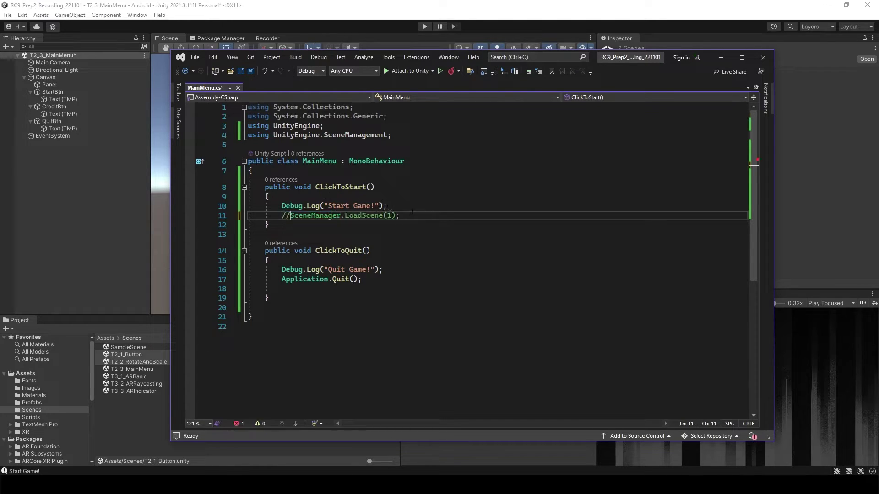
key(Return)
- Add SceneManager.LoadScene(SceneManager.GetActiveScene().buildIndex + 1); below the commented line
text(Sc)
key(Tab)
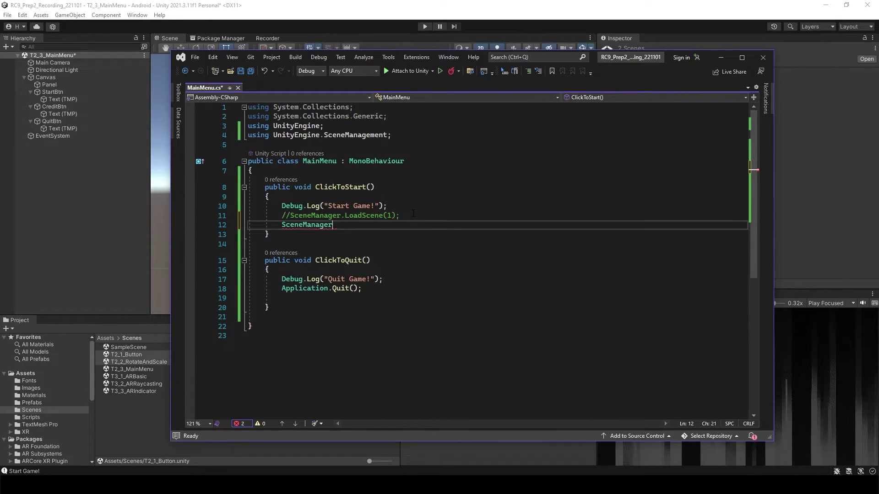
text(.L)
key(Tab)
text(()
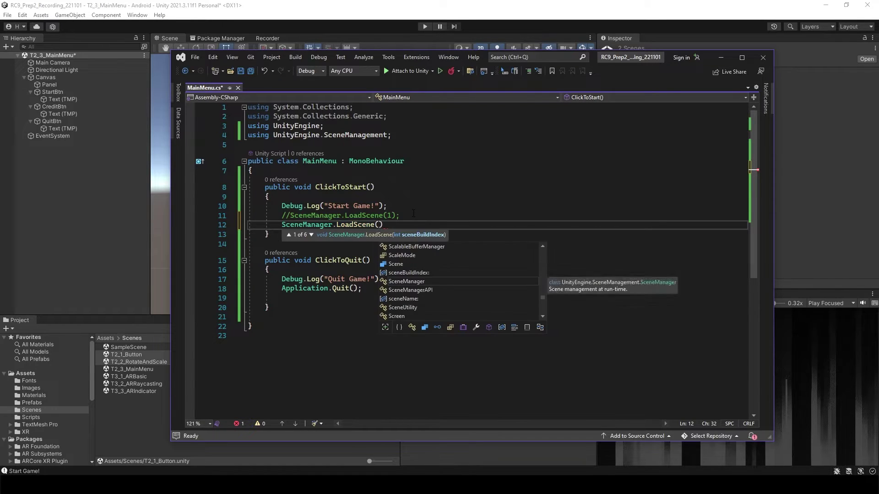
text(Sc)
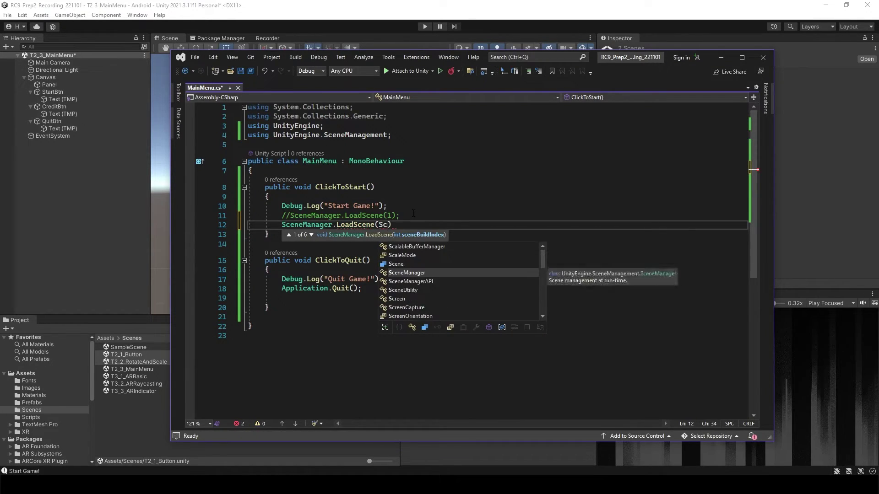
key(Tab)
text(.GEt)
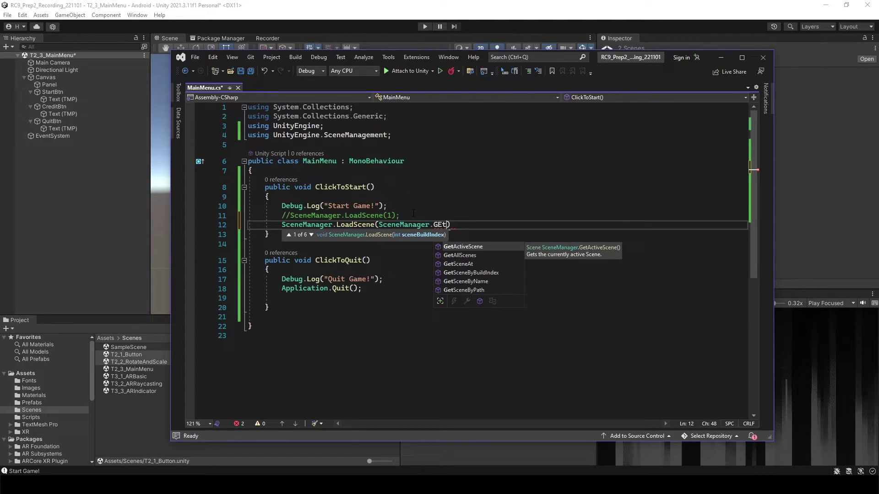
key(Tab)
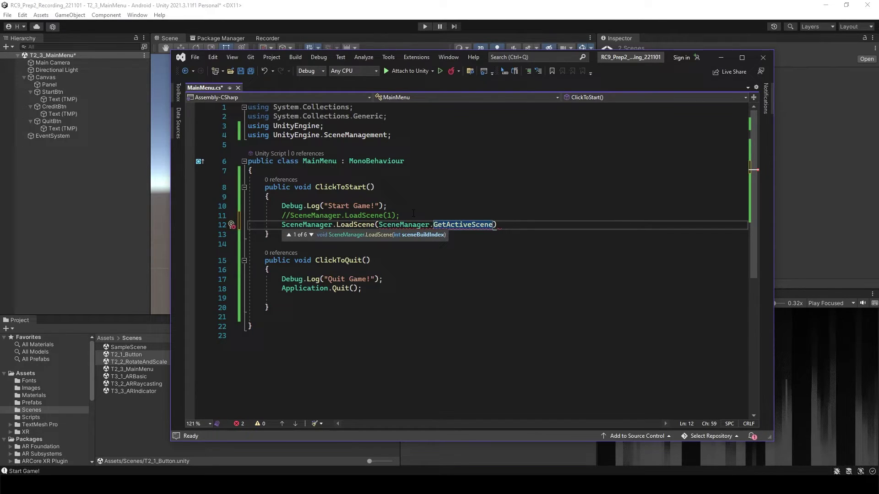
text(().)
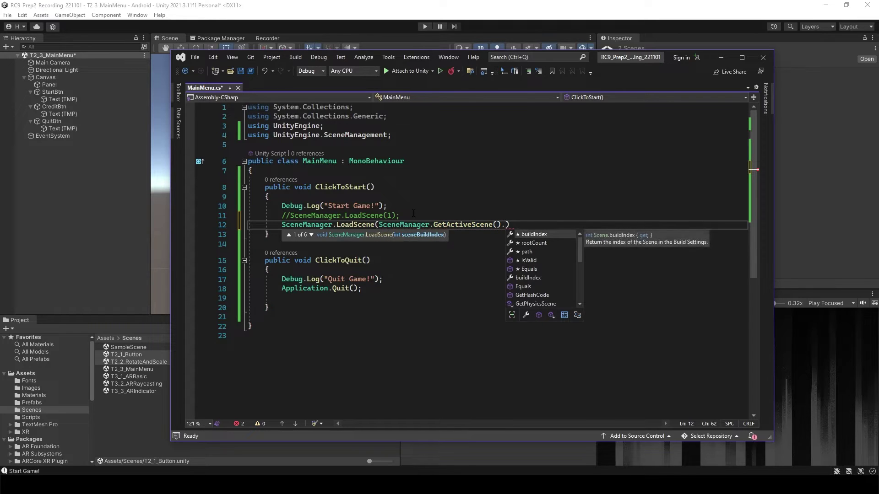
key(Tab)
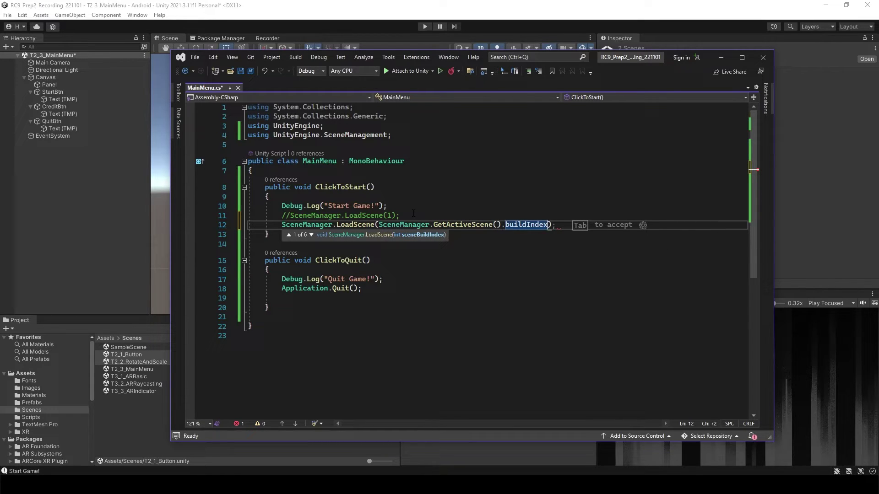
text(+)
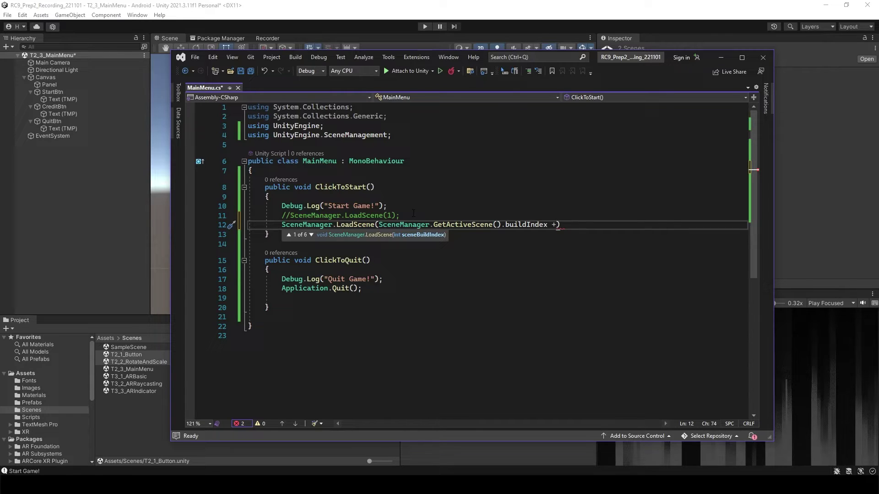
text( 1);)
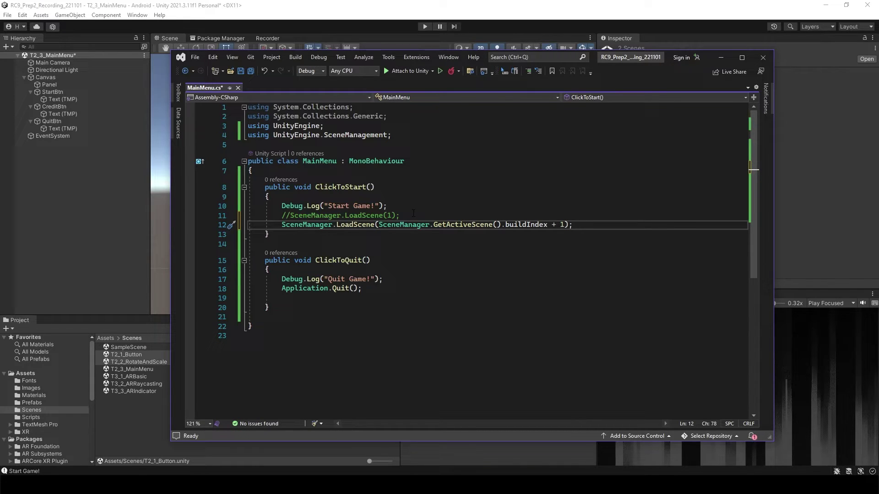
- Run the menu and press START, then run it again and press QUIT to check the log
click(425, 26)
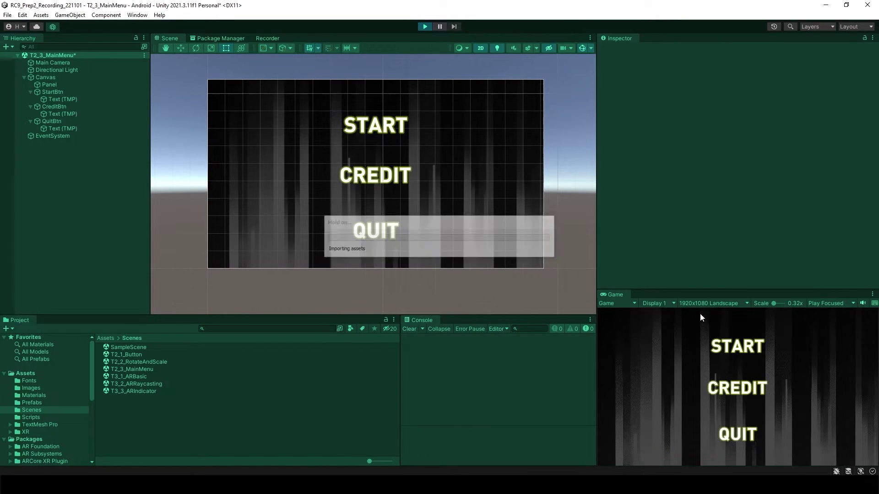
click(748, 351)
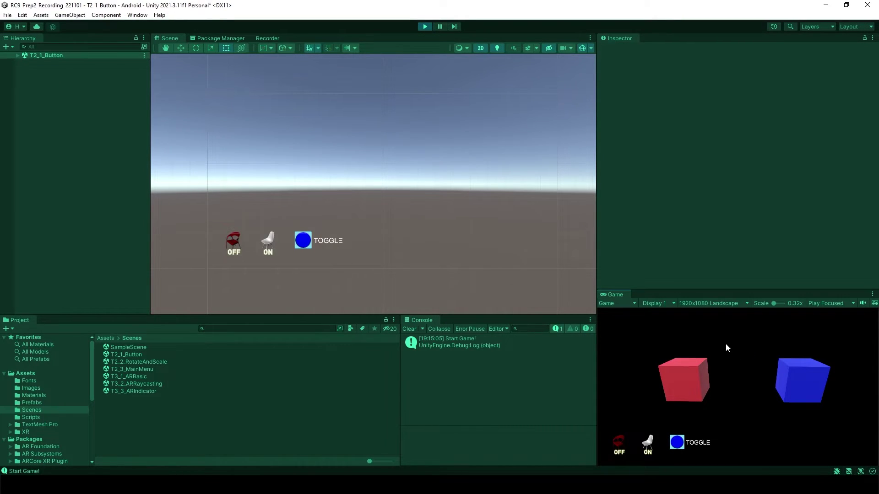
click(427, 26)
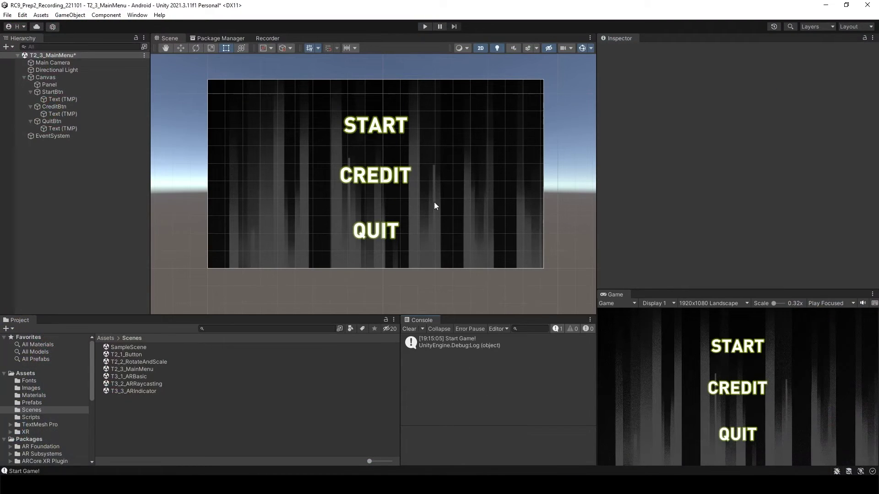
click(425, 27)
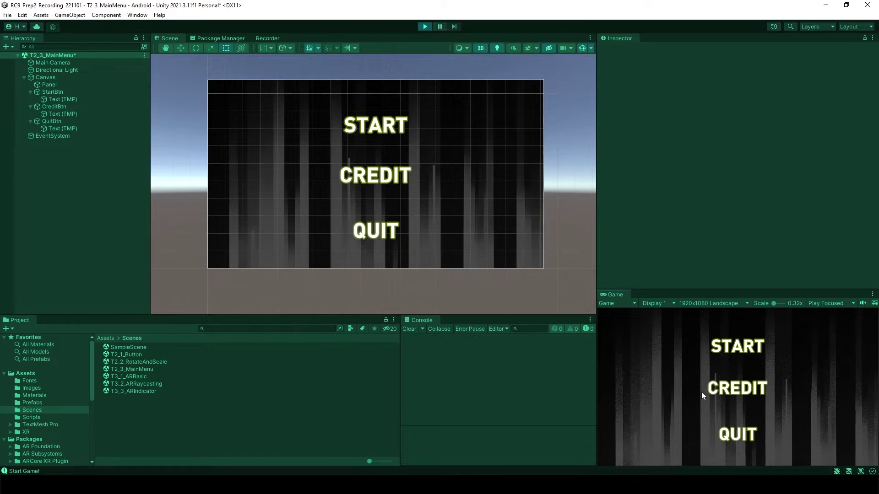
click(749, 436)
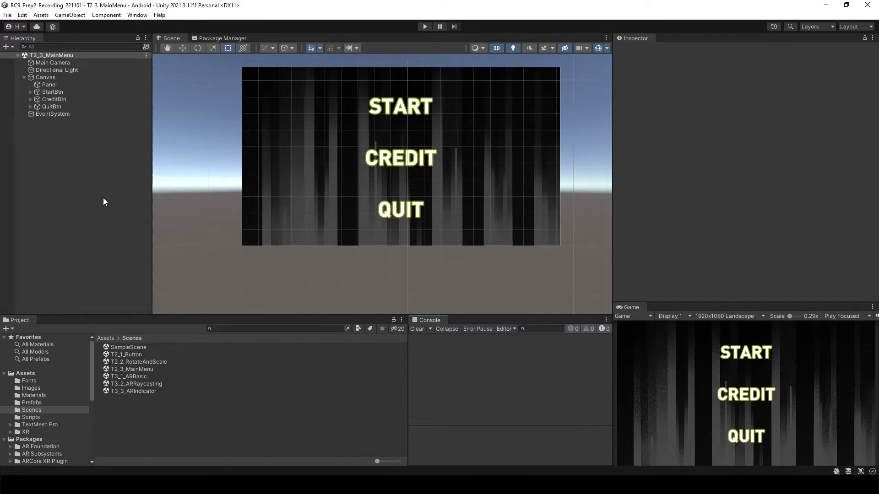
- Create an empty child object under Canvas named Menu
click(46, 77)
right_click(44, 77)
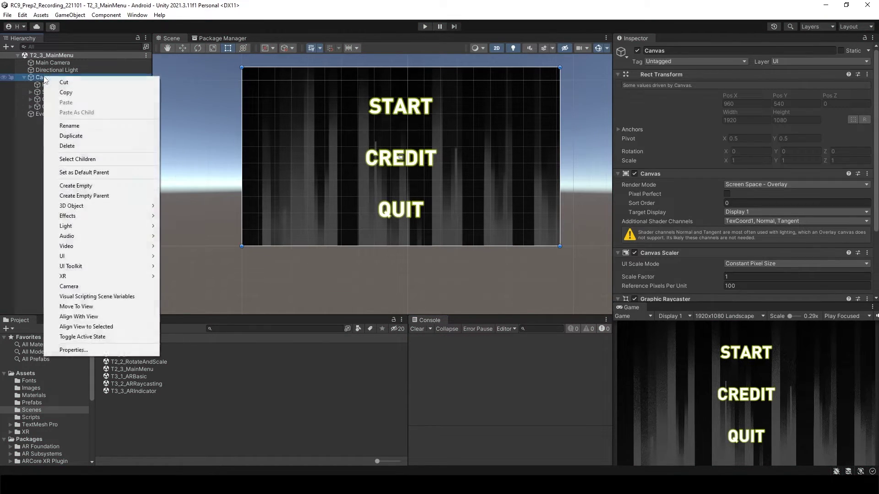
click(96, 190)
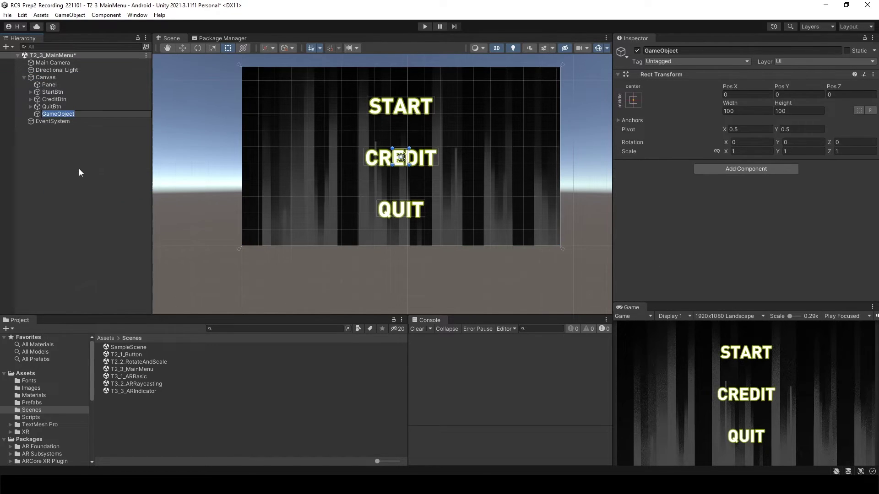
text(MEnu)
key(BackSpace)
key(BackSpace)
key(BackSpace)
text(enu)
click(79, 168)
- Move StartBtn, CreditBtn and QuitBtn into the Menu object
click(68, 92)
shift+click(64, 106)
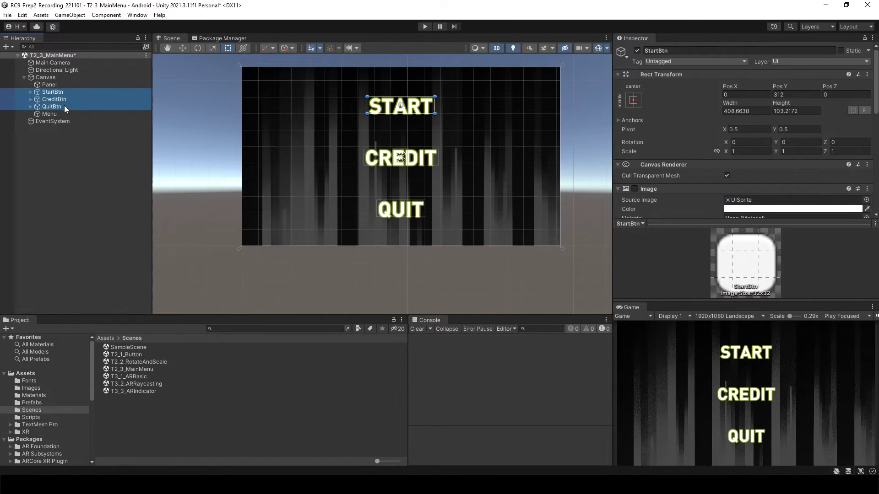
drag(63, 102, 51, 115)
click(30, 92)
- Duplicate the Menu group to make Menu (1) and start renaming it
click(54, 91)
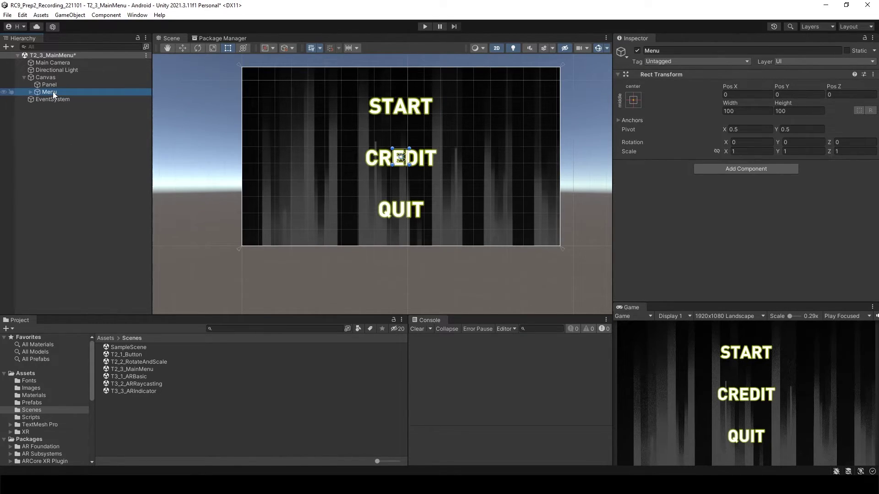
key(ctrl+d)
click(30, 99)
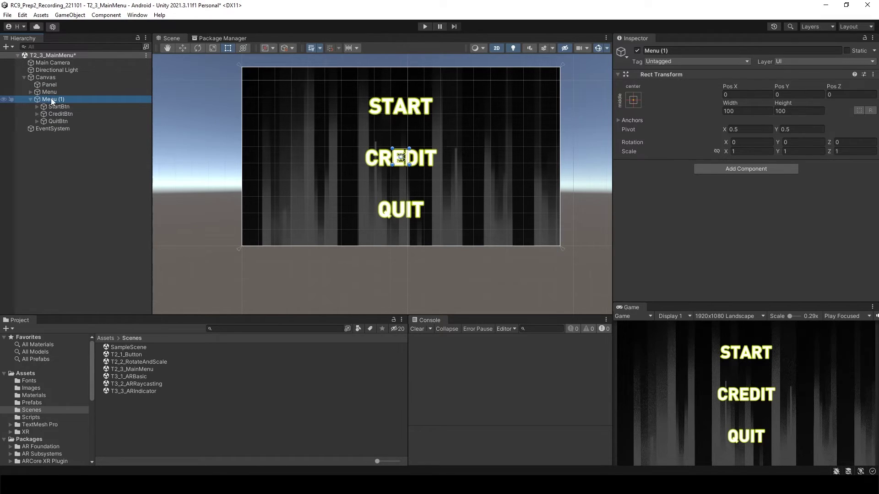
click(53, 99)
- Name the duplicate group Credit and deactivate the Menu group
text(Credit)
key(Return)
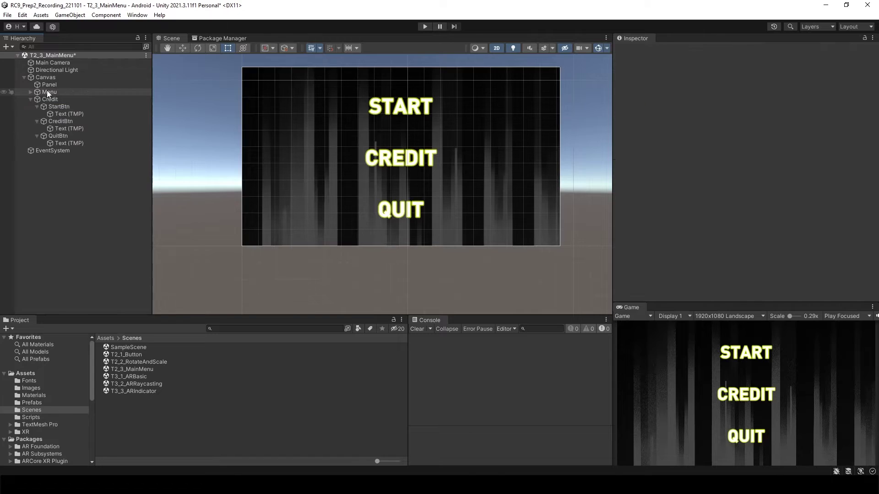
click(46, 92)
click(636, 51)
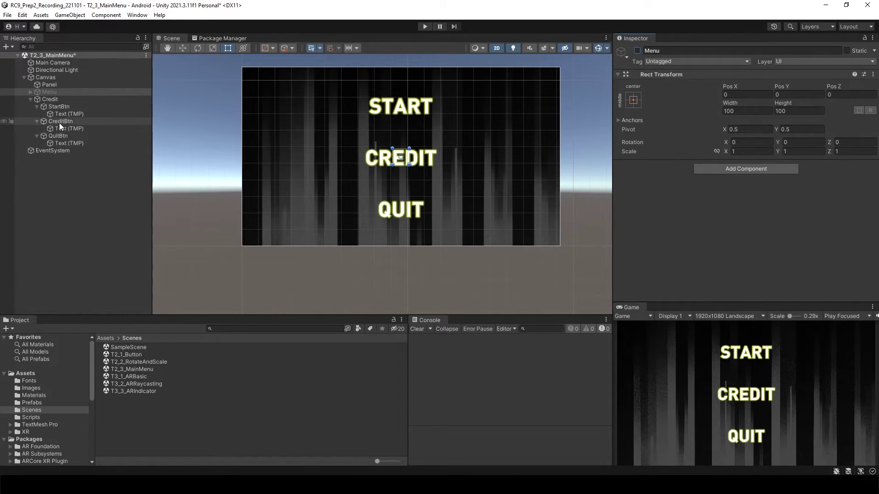
- Pull the START text out of StartBtn in Credit, then delete StartBtn and CreditBtn
click(58, 107)
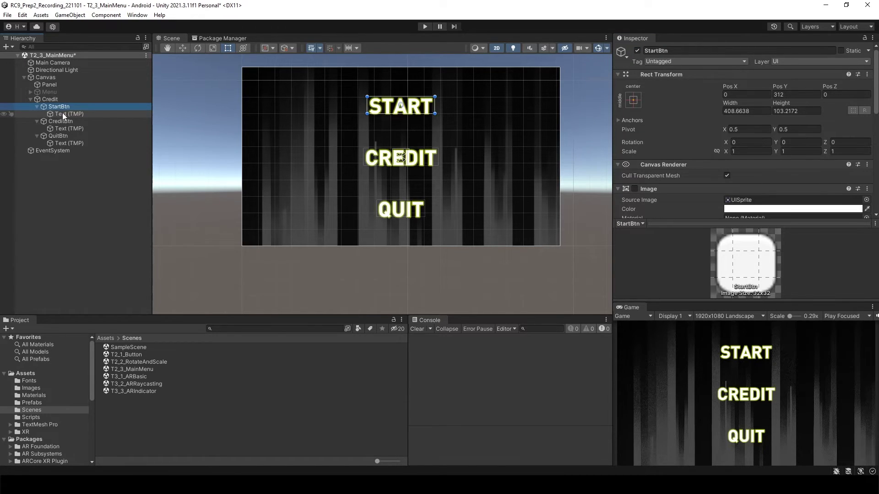
mouse_move(62, 114)
mouse_down()
mouse_move(72, 114)
mouse_move(70, 103)
mouse_move(73, 119)
mouse_move(67, 113)
mouse_up()
click(65, 113)
key(Delete)
click(67, 113)
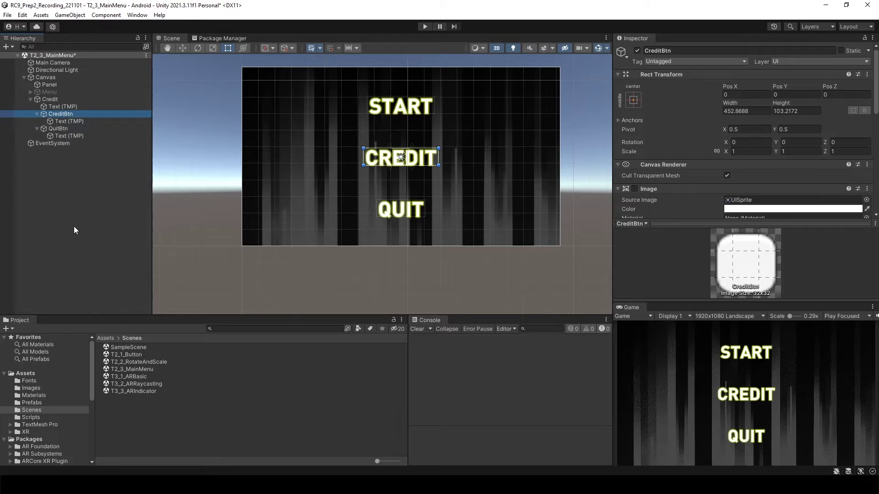
key(Delete)
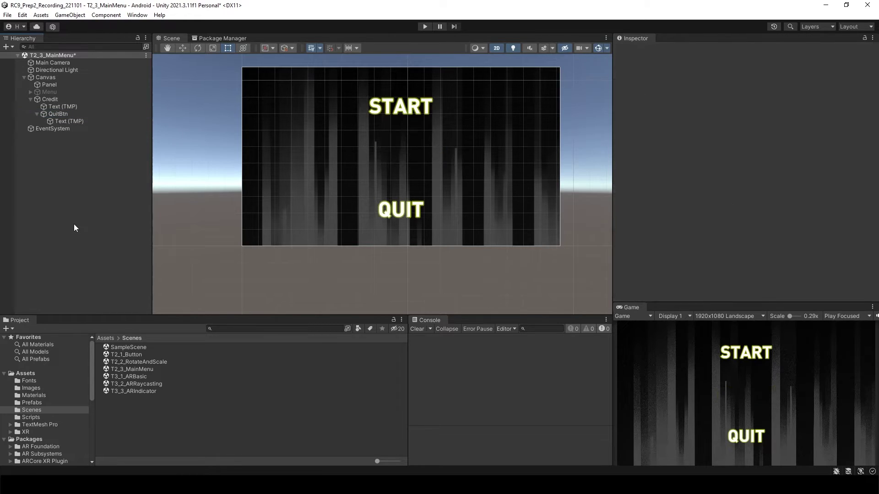
click(57, 107)
drag(875, 78, 876, 122)
- Reduce the Credit text's font size and enlarge its text box
click(64, 106)
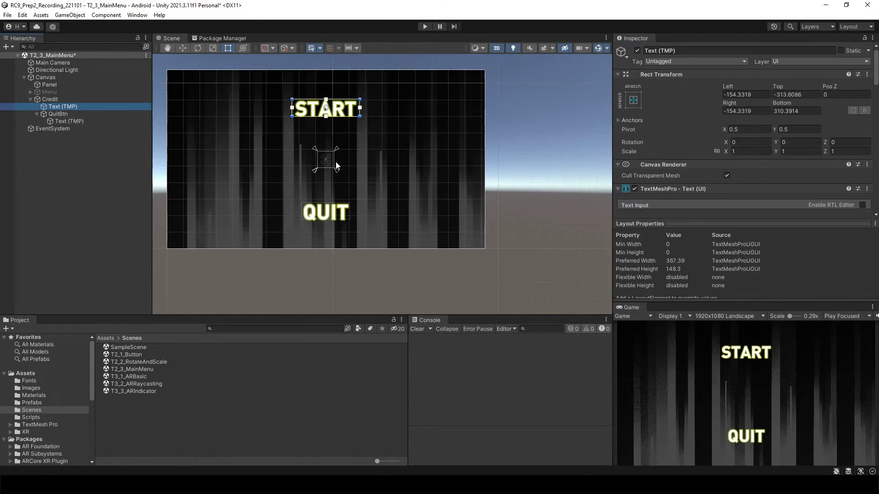
scroll(684, 146, down, 2)
scroll(682, 155, down, 3)
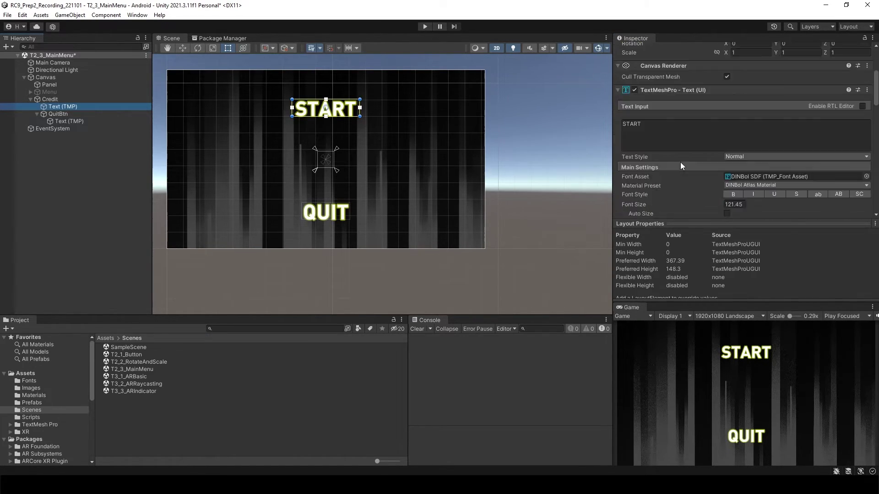
drag(682, 180, 650, 180)
drag(359, 115, 392, 121)
- Change the text to 'MADE with SD' and move it down above QUIT
drag(634, 114, 614, 102)
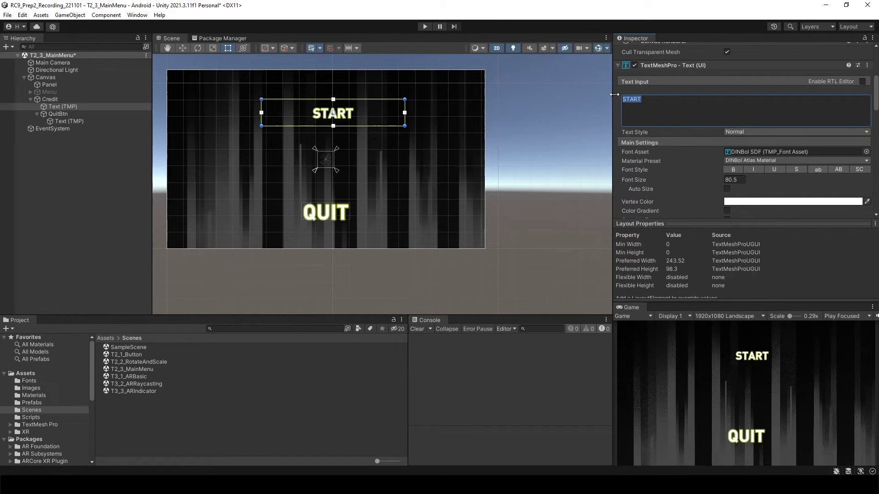
text(MADE with)
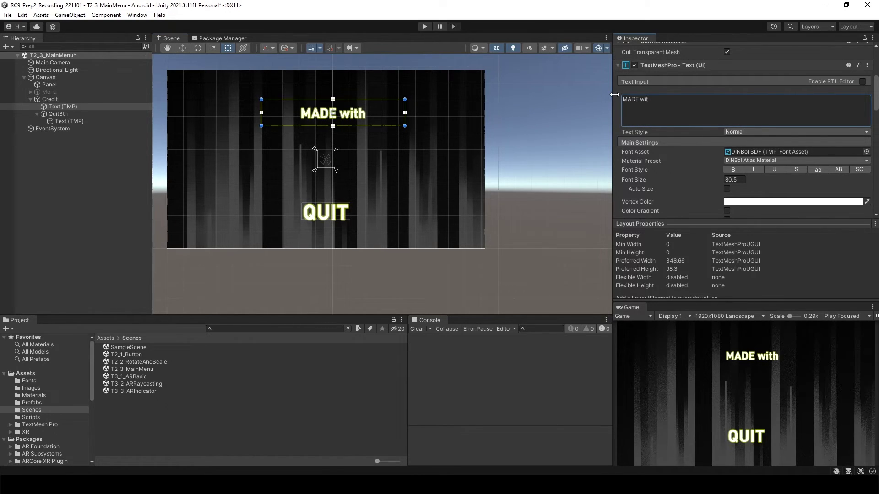
text( SD)
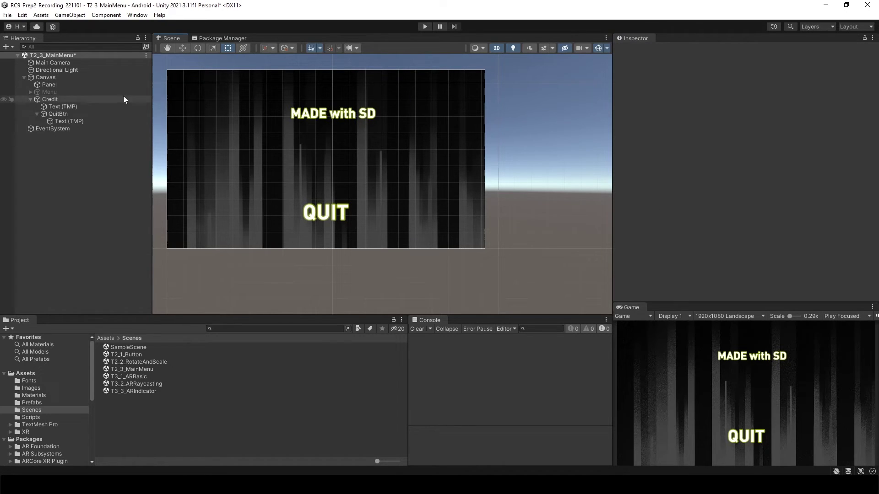
click(67, 121)
click(348, 115)
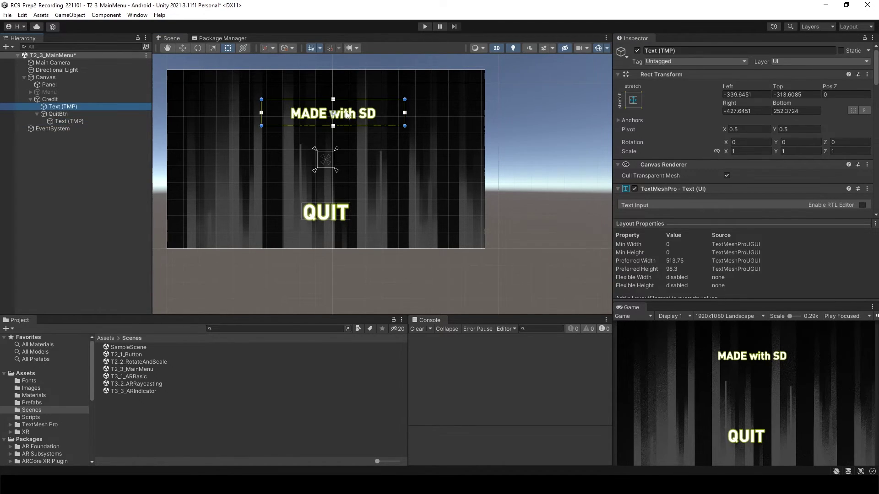
drag(347, 116, 339, 165)
- Rename the Credit group's QuitBtn to MenuBtn
click(126, 169)
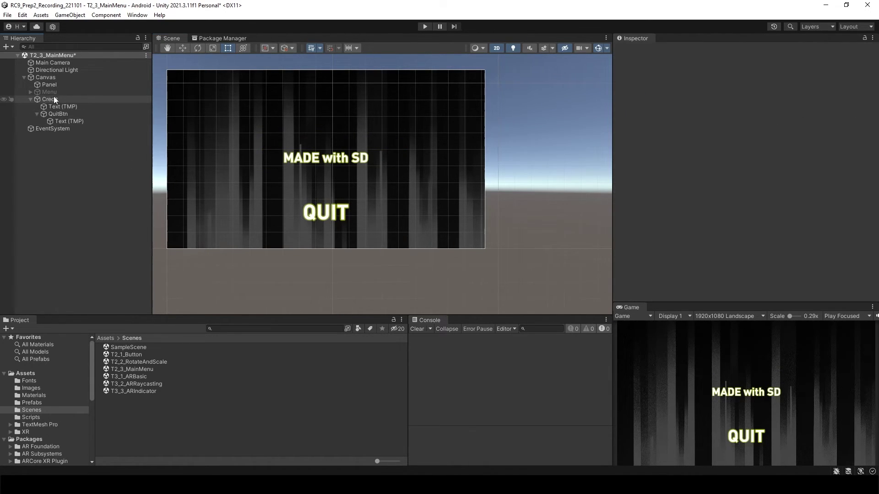
click(63, 114)
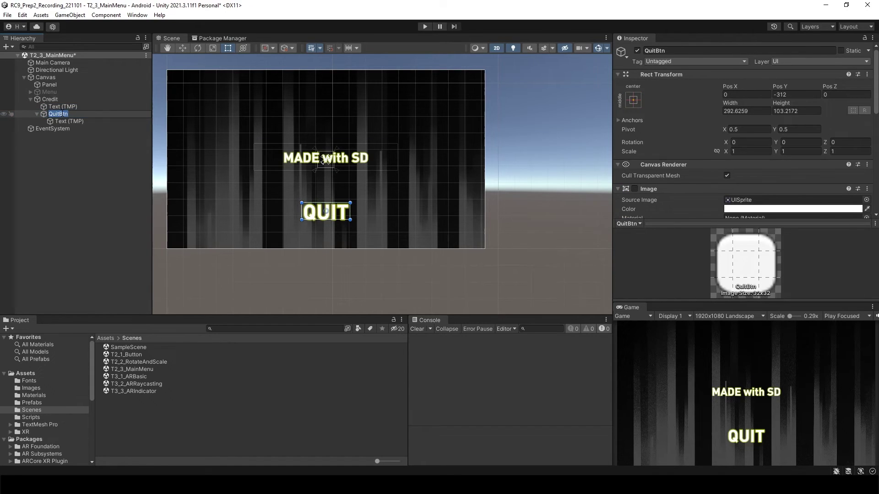
key(Home)
key(Delete)
key(Delete)
key(Delete)
key(Delete)
text(Menu)
click(73, 160)
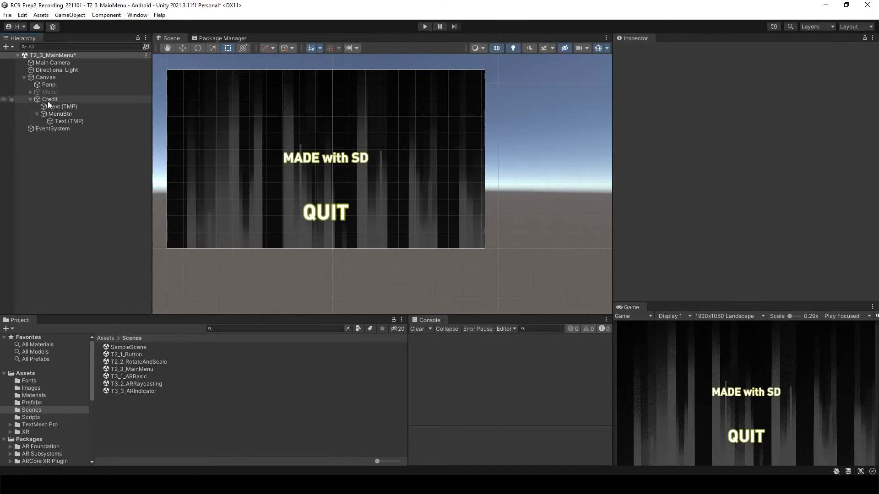
- Relabel the button 'BACK TO MENU' and widen it to 950.17 so it fits one line
click(64, 120)
drag(662, 151, 603, 123)
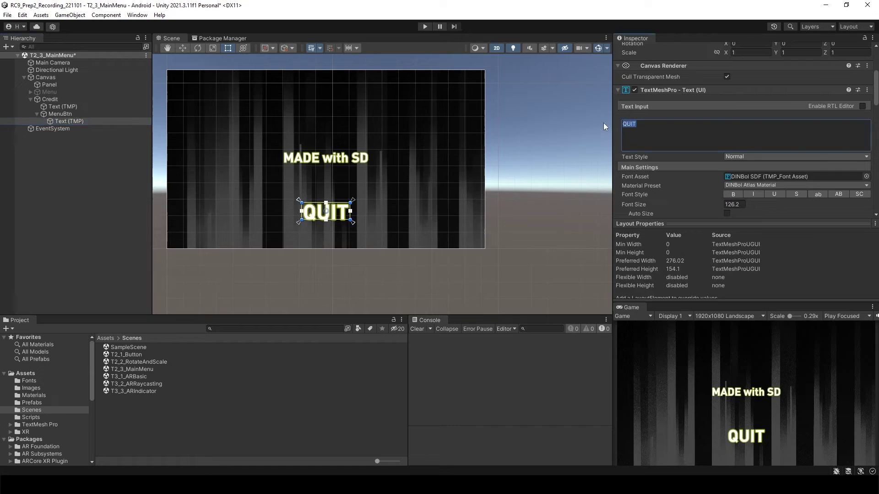
text(BACK TO ME)
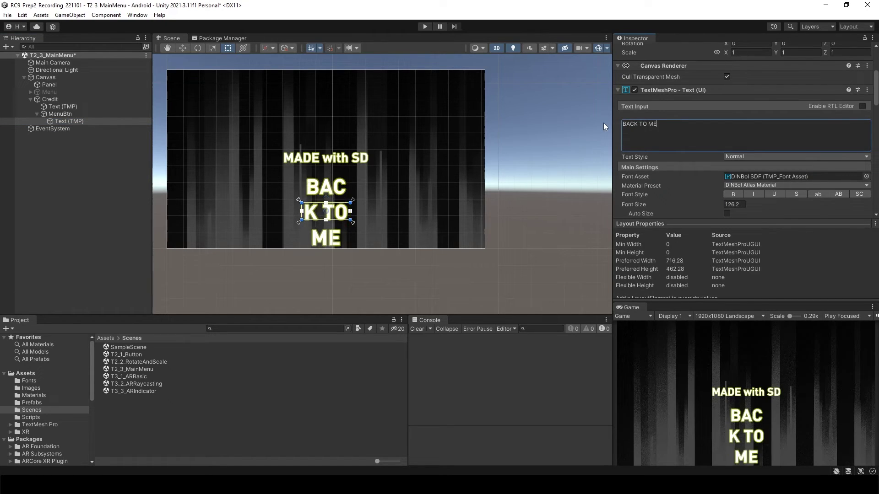
text(NU)
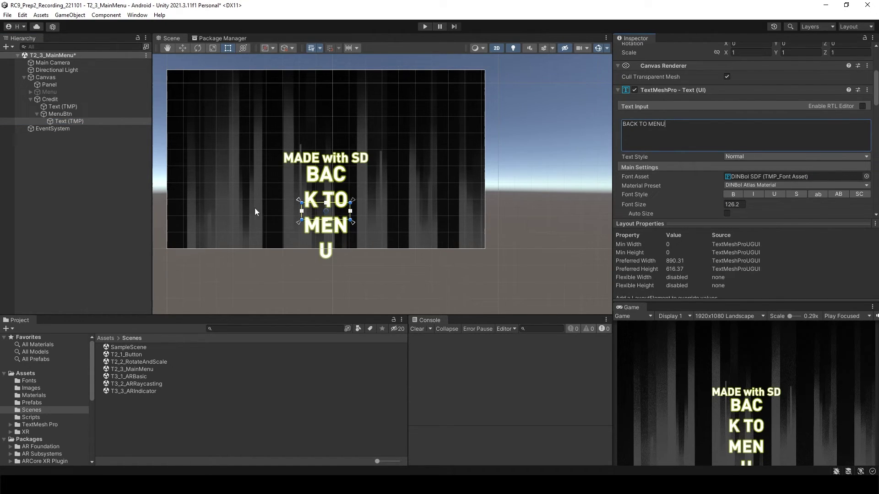
click(77, 114)
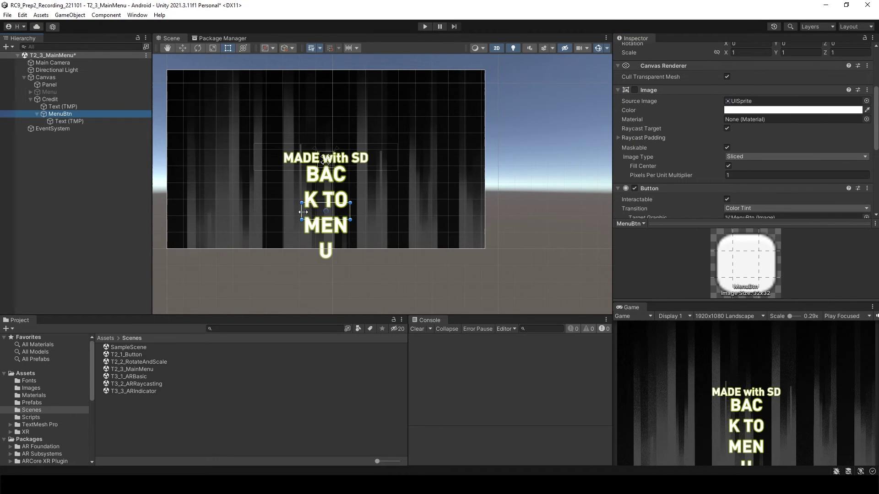
alt+drag(300, 212, 248, 212)
click(60, 114)
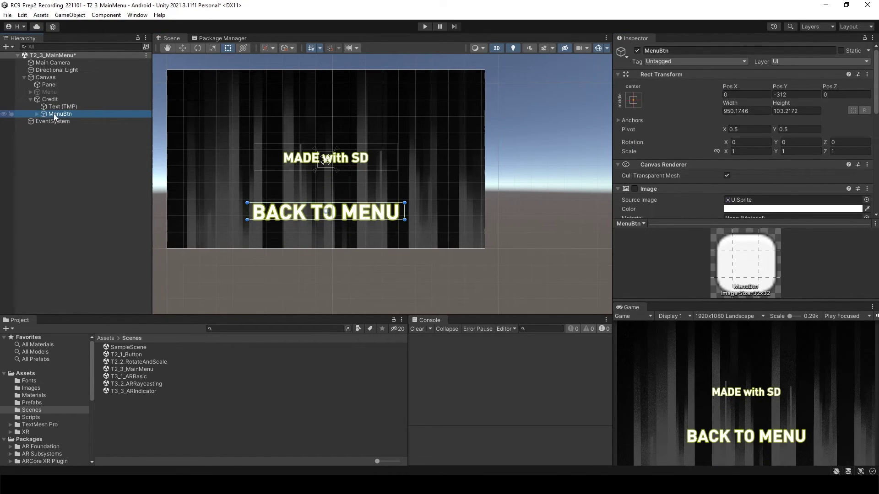
- Add an On Click action on MenuBtn calling Menu GameObject.SetActive with the box checked
scroll(732, 96, down, 10)
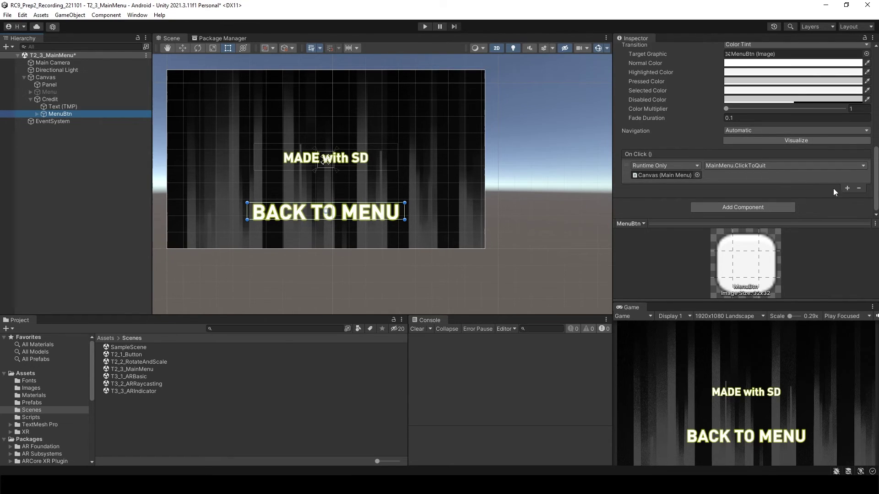
click(847, 189)
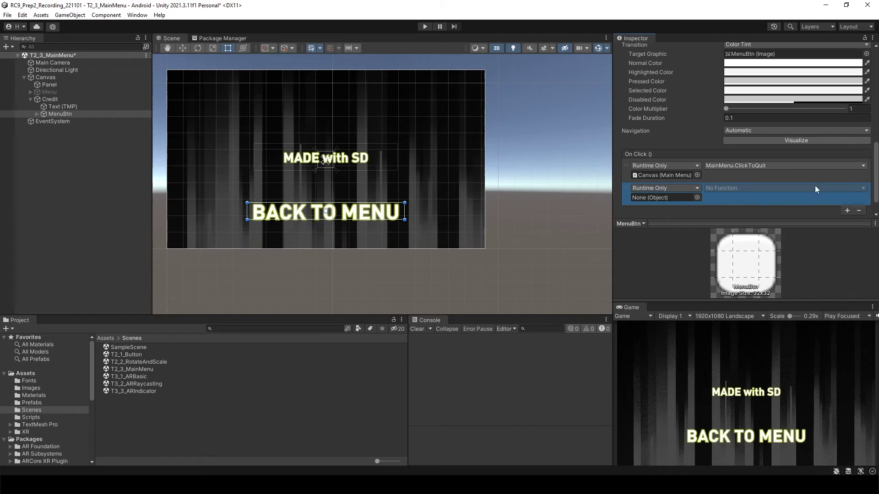
click(49, 93)
drag(48, 94, 670, 176)
click(712, 166)
mouse_move(728, 187)
click(633, 257)
click(707, 175)
- Add a second On Click action calling Credit GameObject.SetActive, left unchecked
drag(45, 100, 690, 197)
click(719, 188)
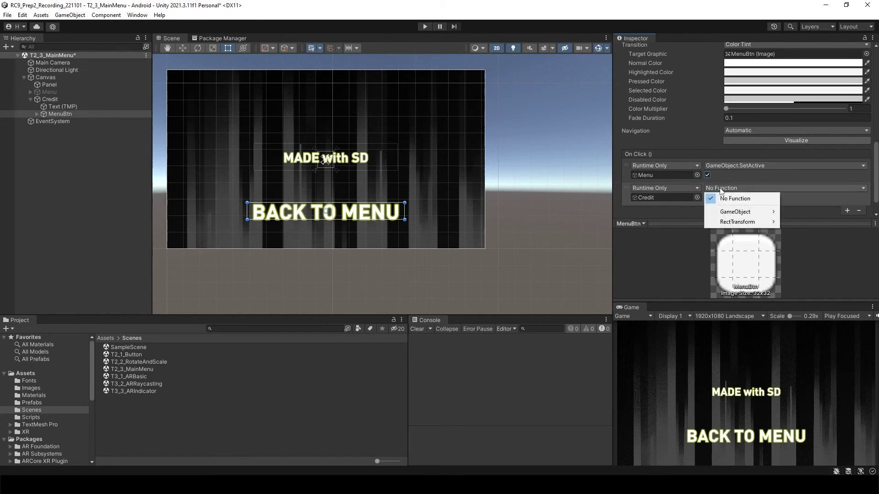
mouse_move(723, 210)
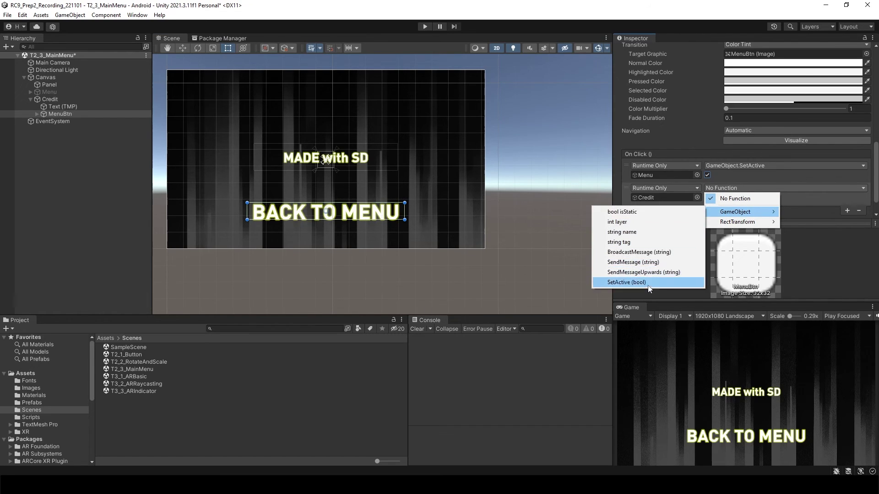
click(632, 281)
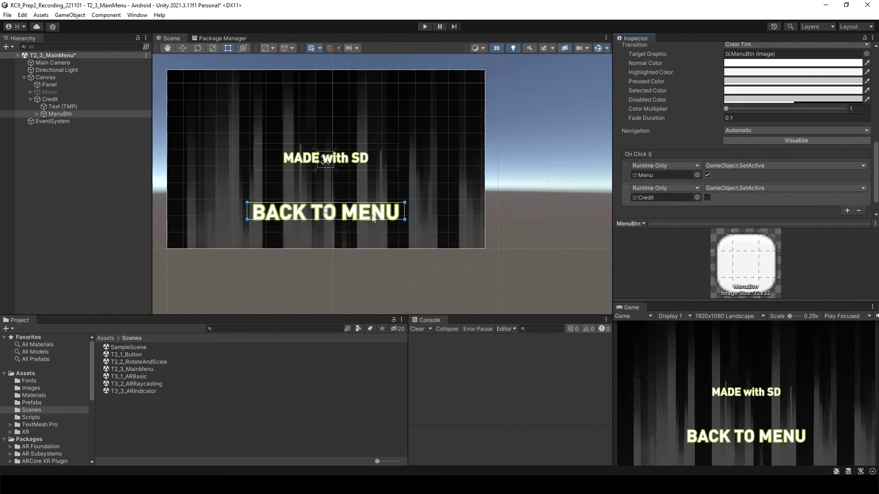
- Deactivate the Credit group and reactivate the Menu group
scroll(668, 108, up, 10)
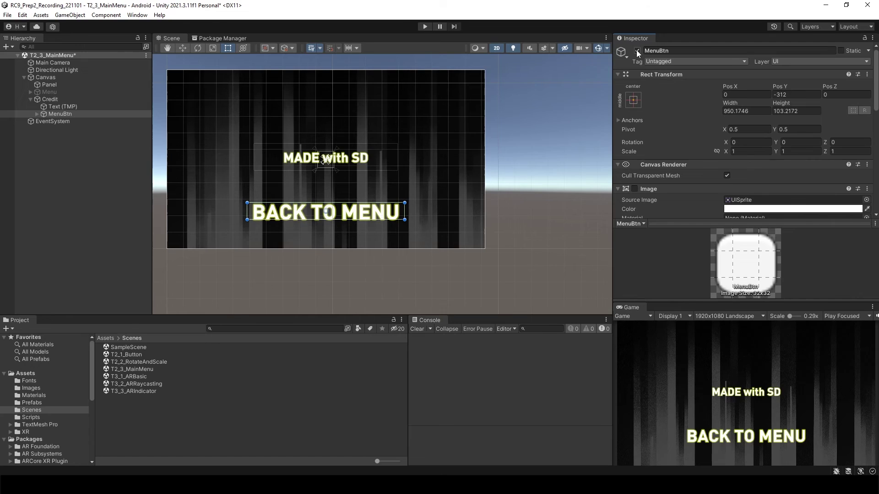
click(81, 98)
click(637, 50)
click(47, 92)
click(637, 50)
- Give CreditBtn two On Click entries, the first calling Menu GameObject.SetActive unchecked
click(31, 92)
click(51, 106)
scroll(641, 131, down, 6)
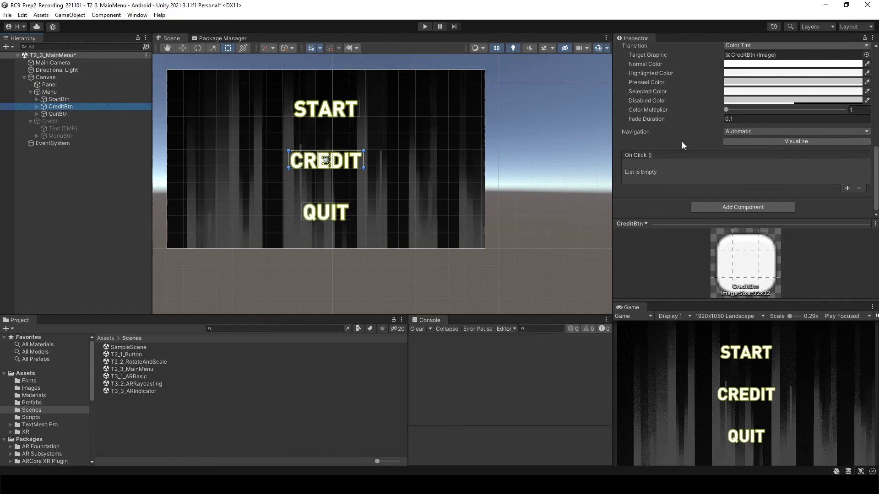
click(846, 188)
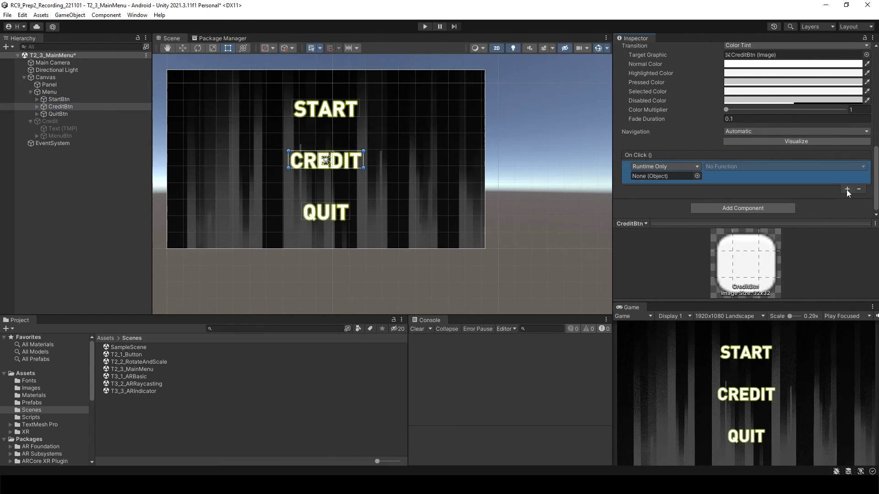
click(847, 188)
drag(638, 174, 638, 174)
click(726, 166)
mouse_move(727, 188)
click(616, 263)
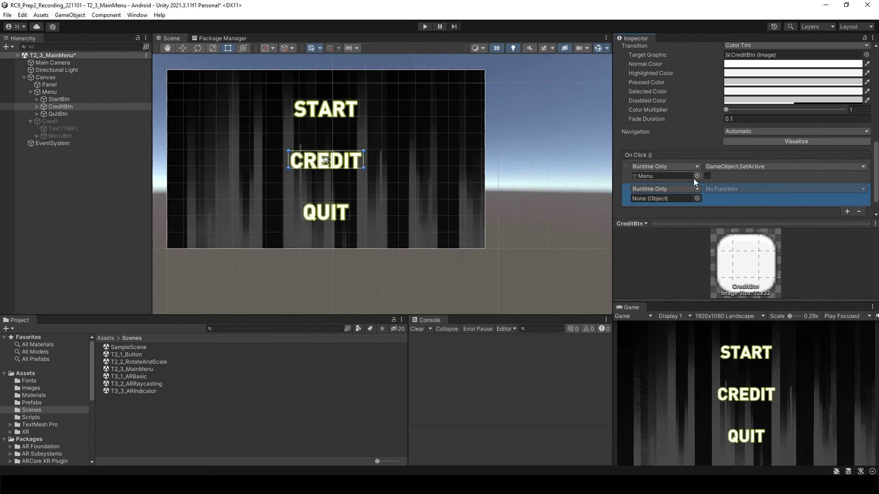
- Make the second entry call Credit GameObject.SetActive checked, then enter Play mode
drag(646, 176, 663, 197)
click(724, 189)
mouse_move(727, 214)
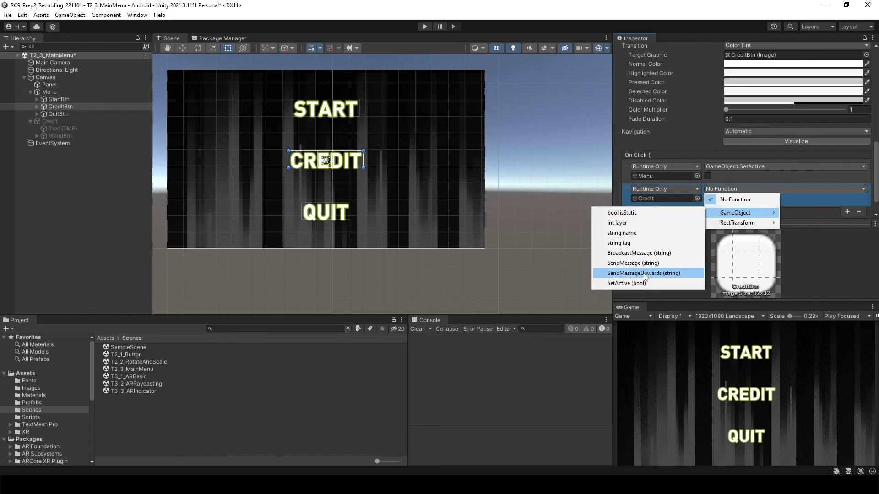
click(631, 283)
click(707, 199)
click(61, 221)
key(ctrl+p)
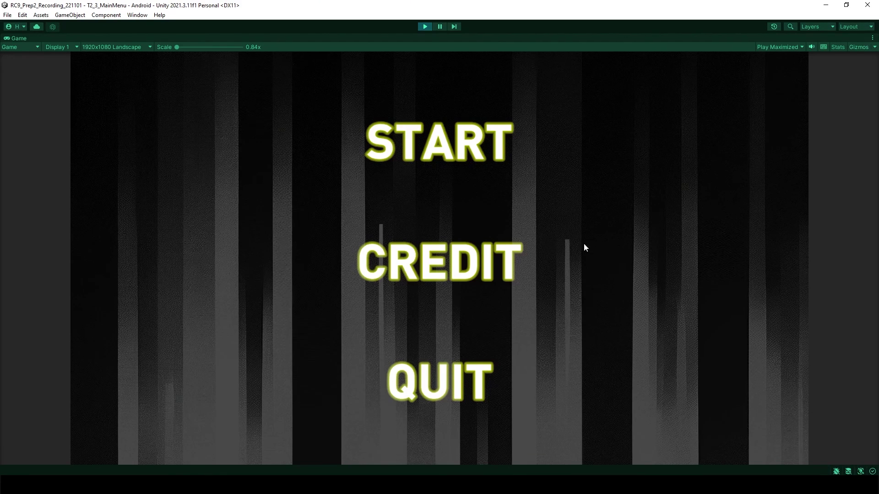
- Test CREDIT, BACK TO MENU, QUIT ('Quit Game!') and START loading T2_1_Button in Play mode
click(473, 258)
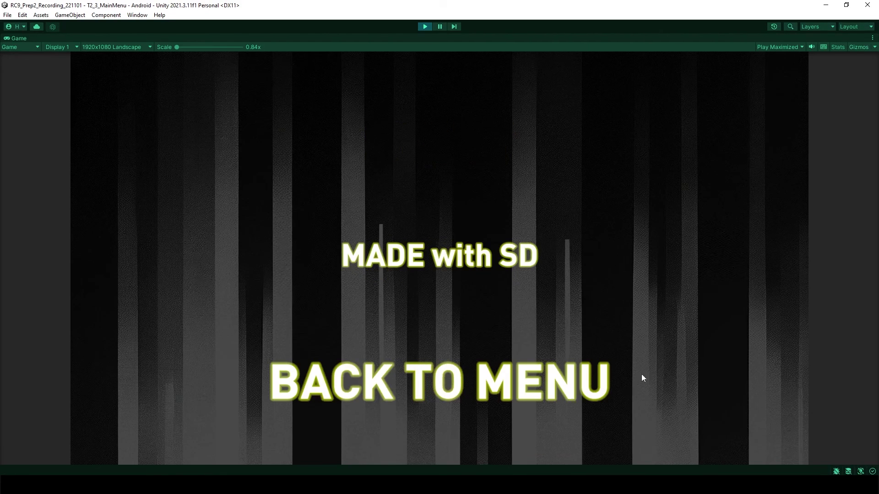
click(505, 390)
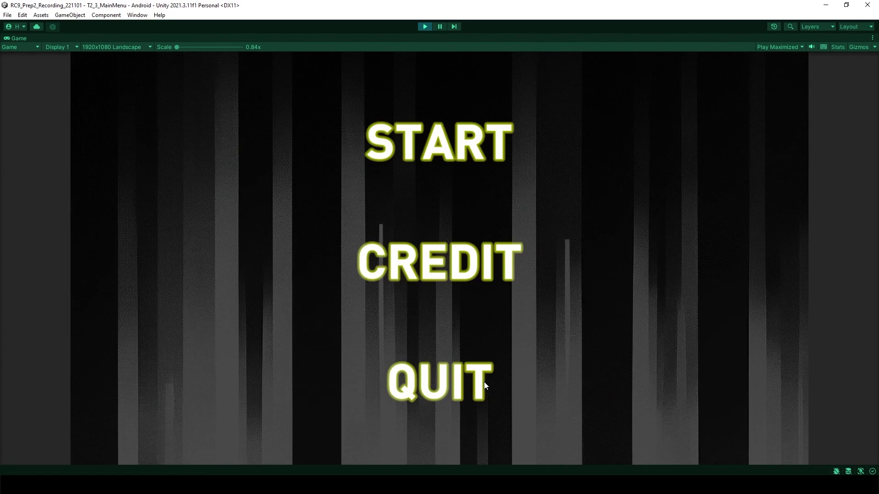
click(483, 384)
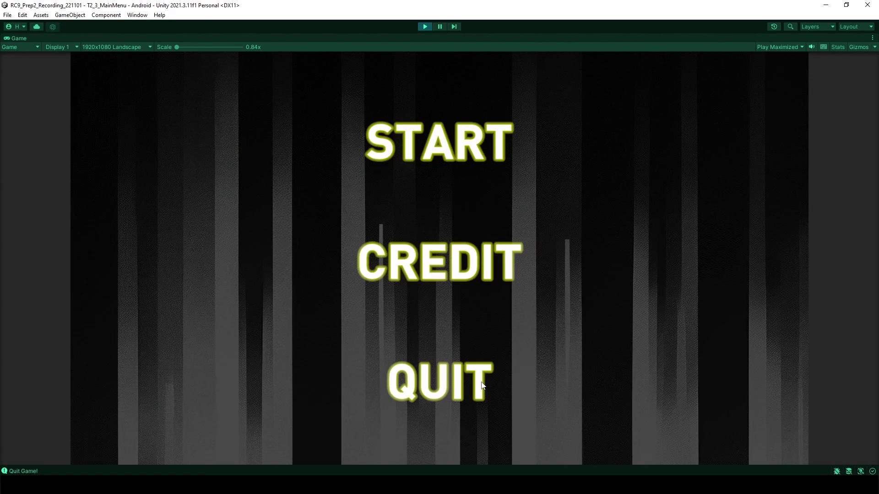
click(498, 151)
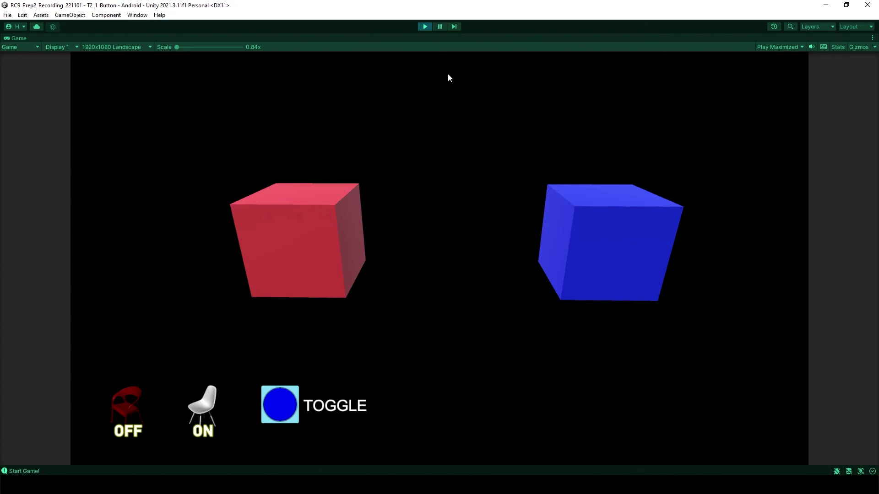